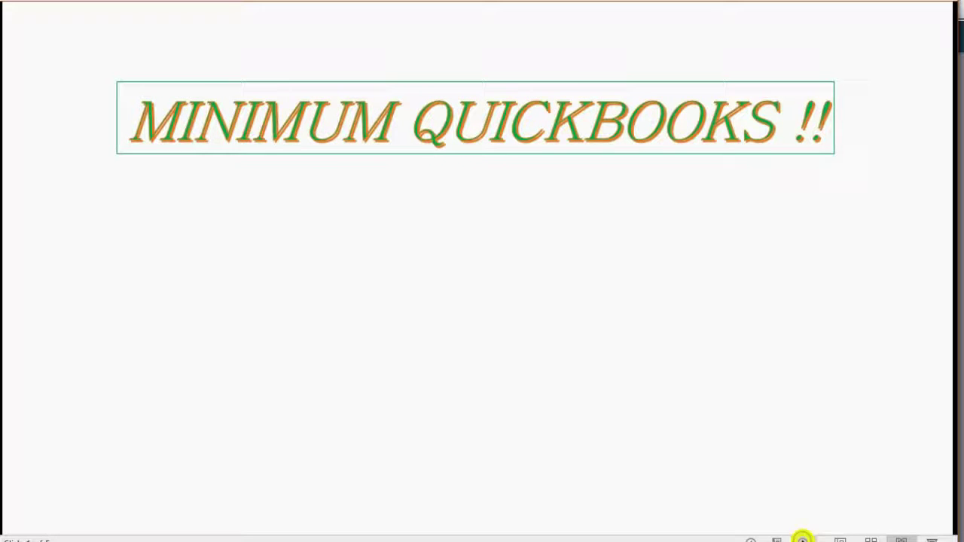
- Reveal the video number and topic, then advance to the Financial Accounts slide
click(803, 539)
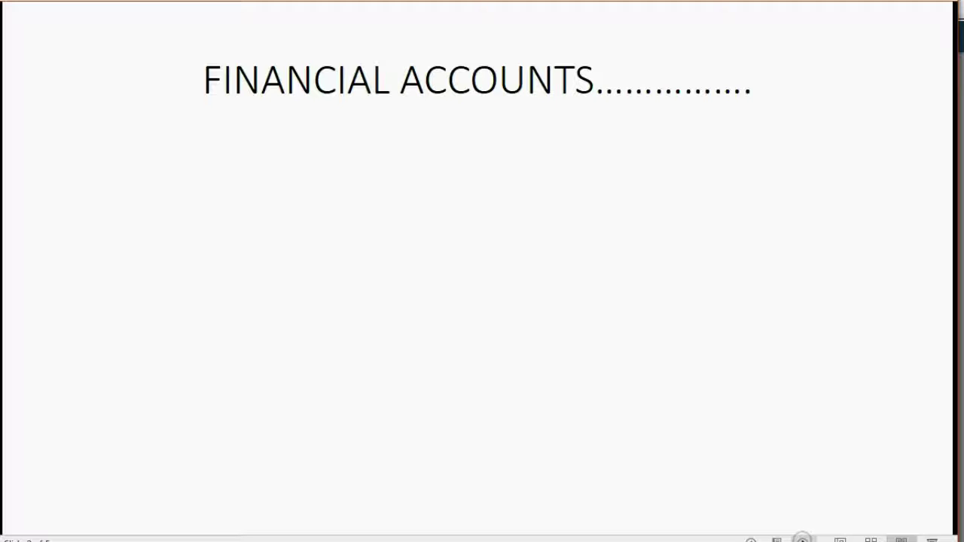
- Reveal the pay-from accounts bullet and advance to Holden's financial accounts slide
key(Right)
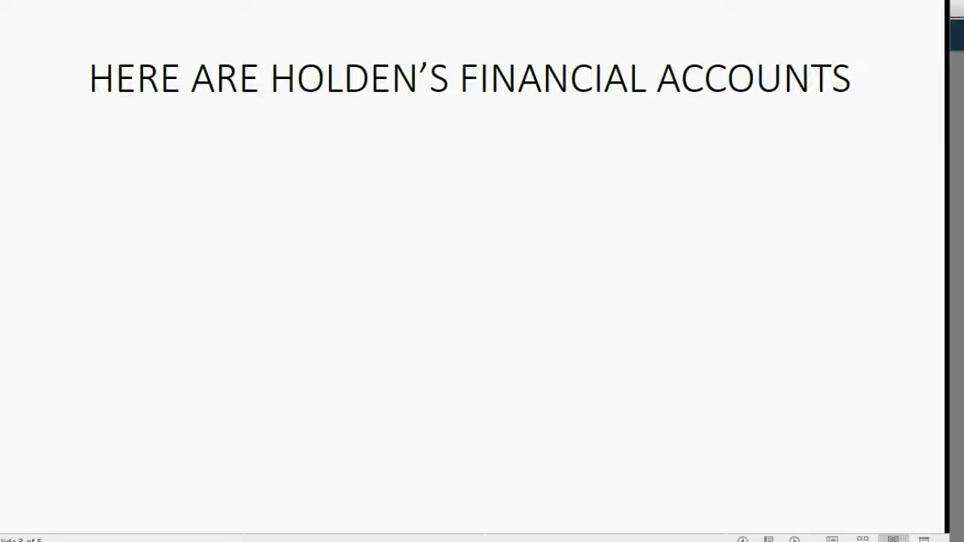
- Run the slide show from this slide and reveal the underlined NAME heading
click(794, 539)
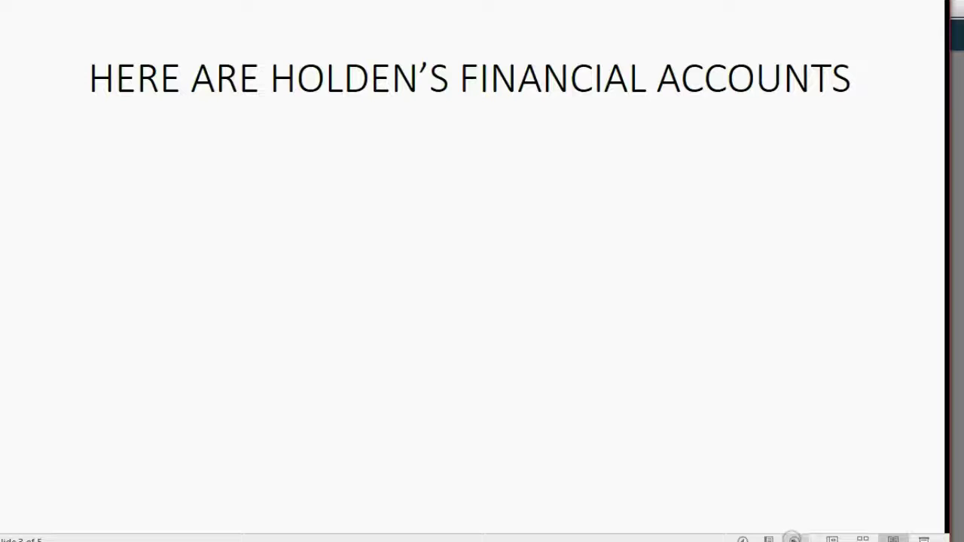
key(Page_Down)
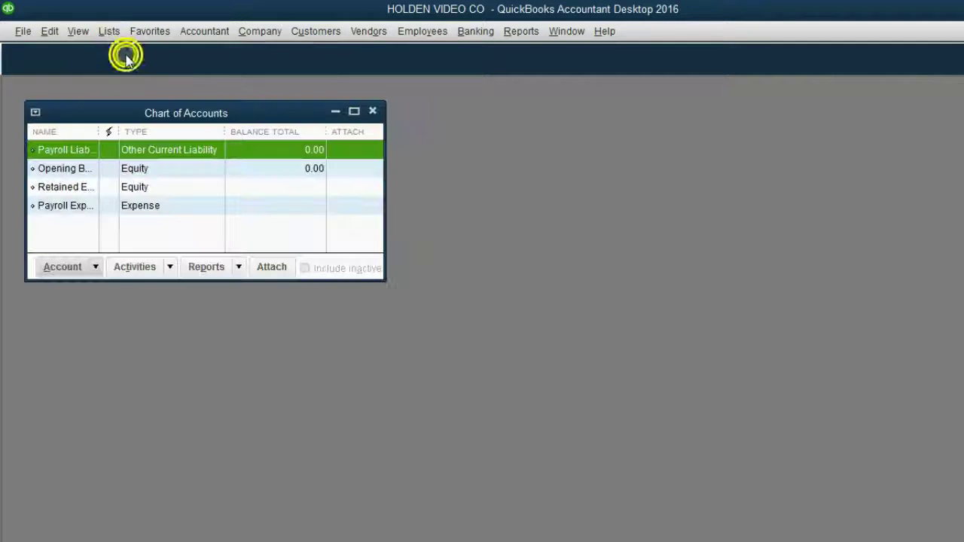
- Move and enlarge the Chart of Accounts to show full account names, then resume the slide show
drag(135, 112, 174, 110)
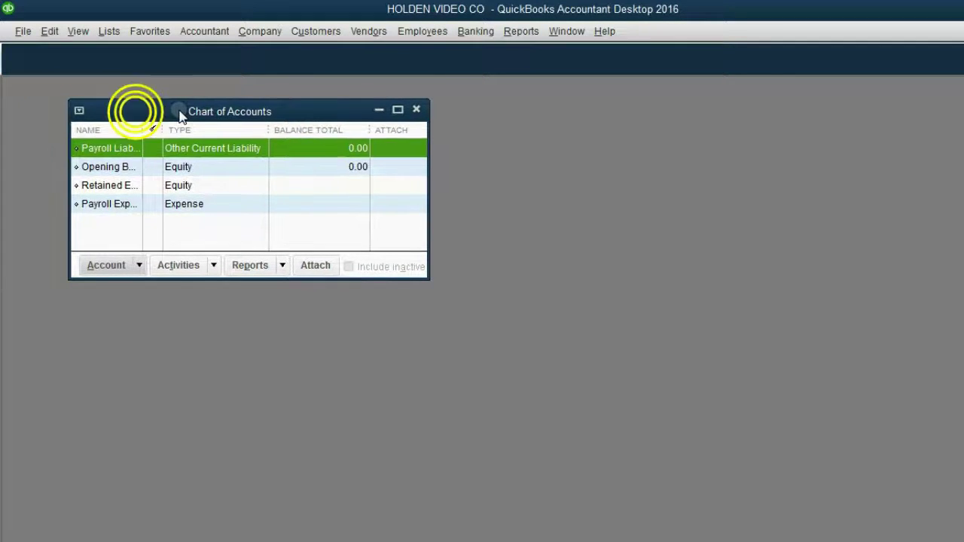
click(136, 167)
click(129, 185)
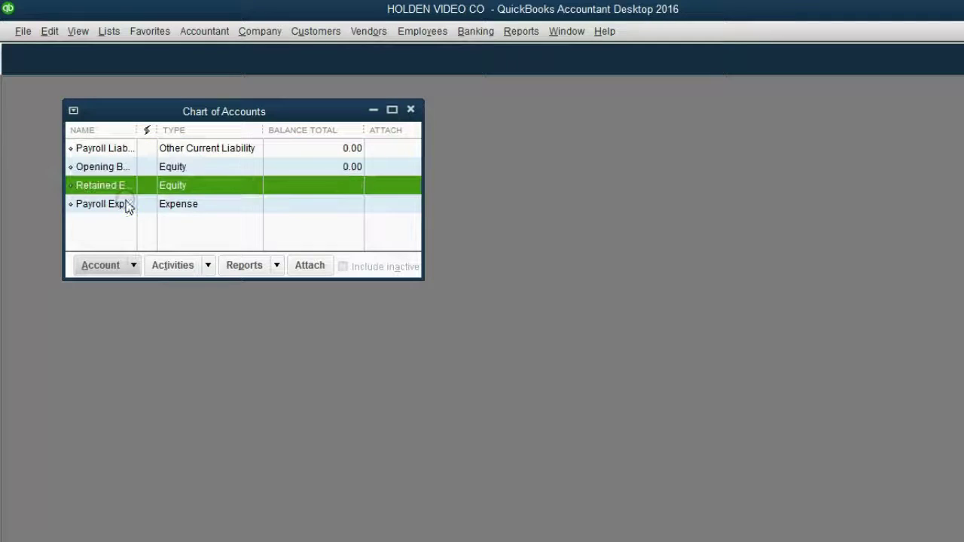
click(123, 204)
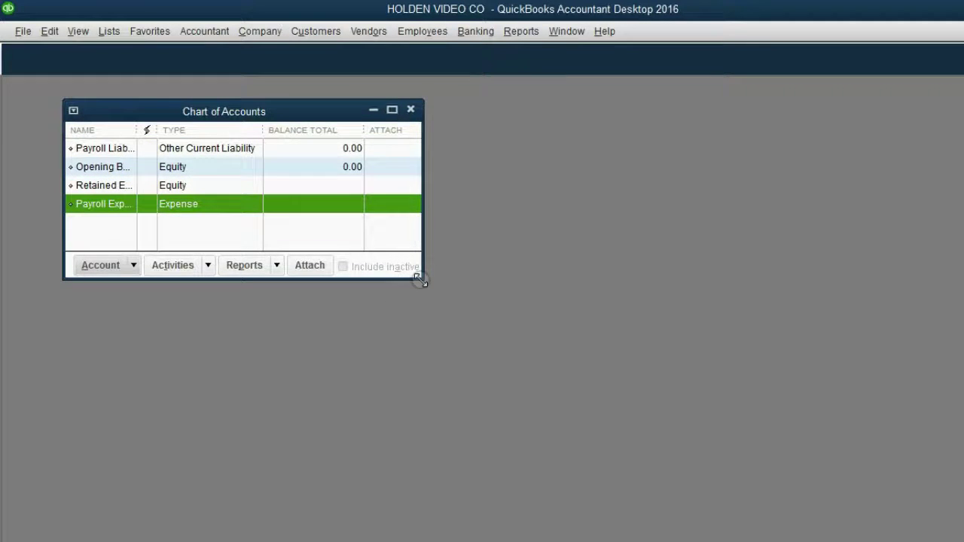
mouse_move(422, 278)
mouse_down()
mouse_move(445, 322)
mouse_move(483, 309)
mouse_up()
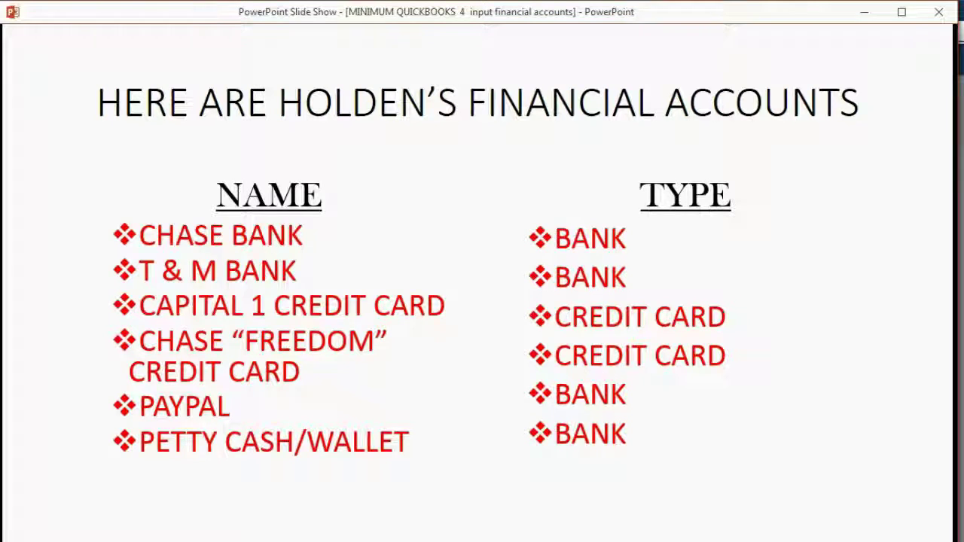
click(797, 538)
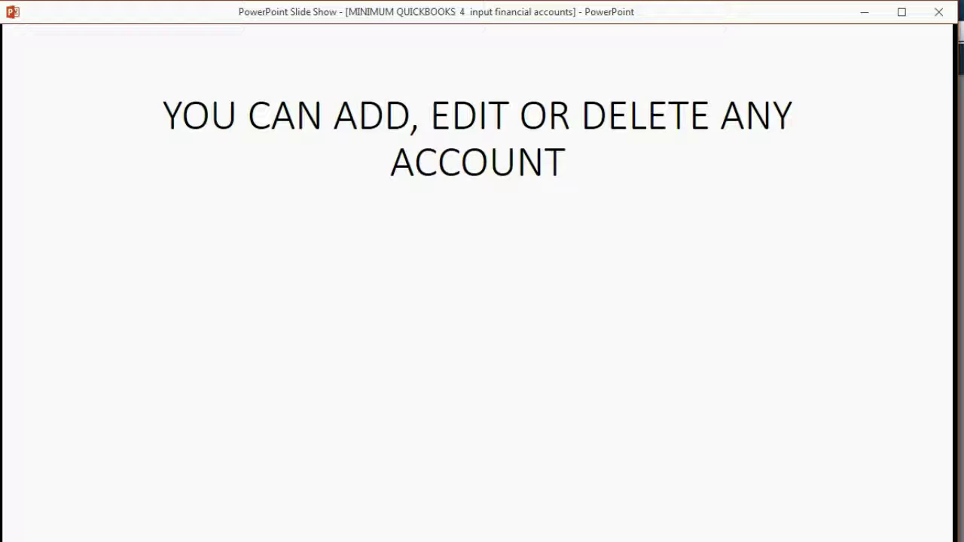
- Reveal the point about making undeletable accounts inactive, then return to QuickBooks
key(Right)
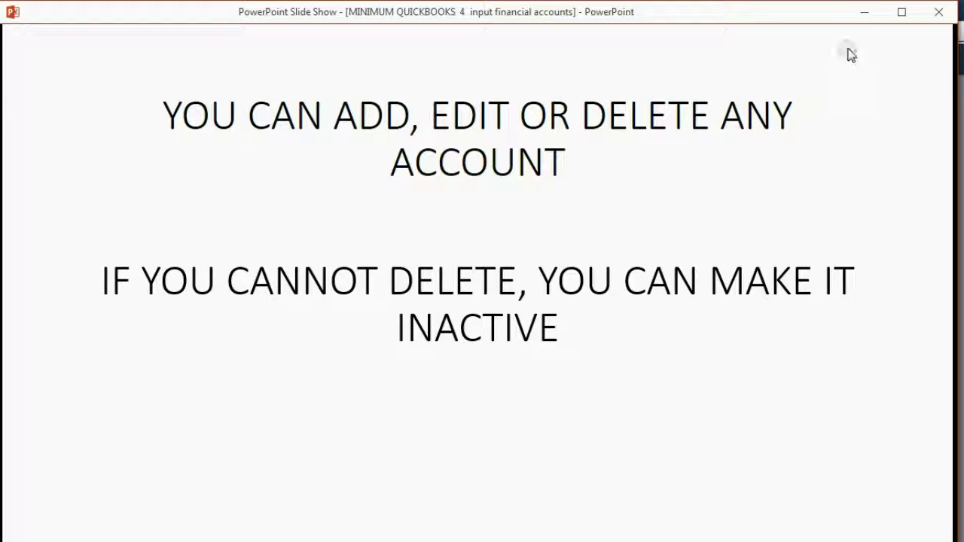
click(863, 15)
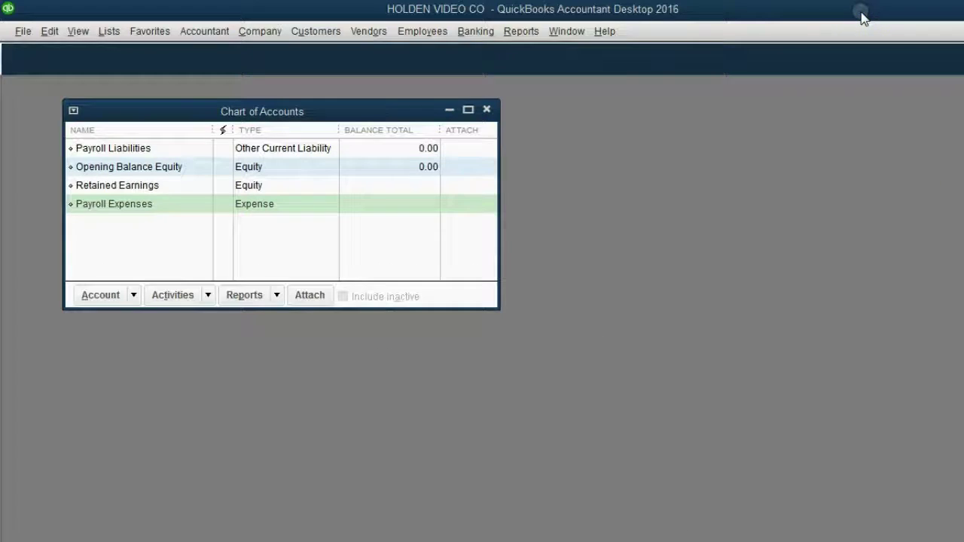
- Delete the Retained Earnings account from the chart of accounts
click(205, 187)
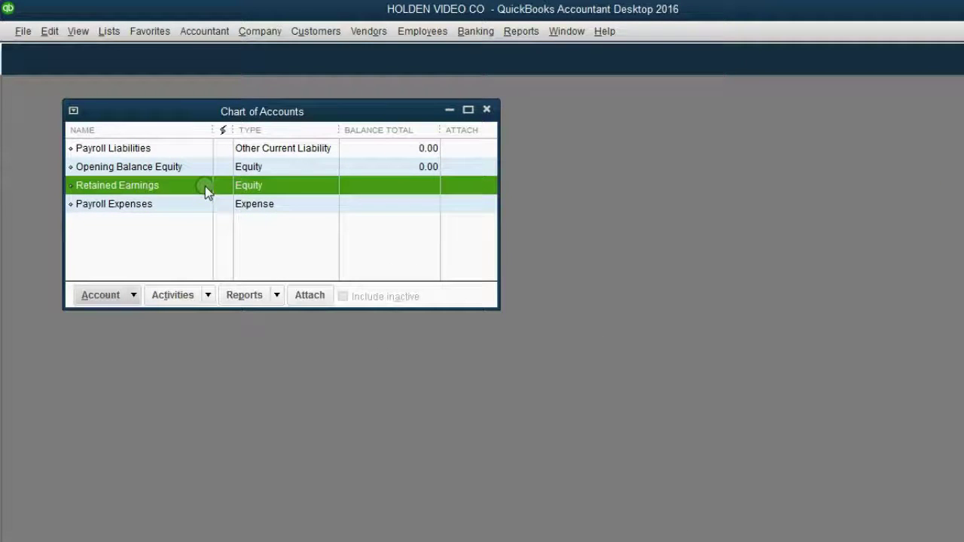
click(132, 296)
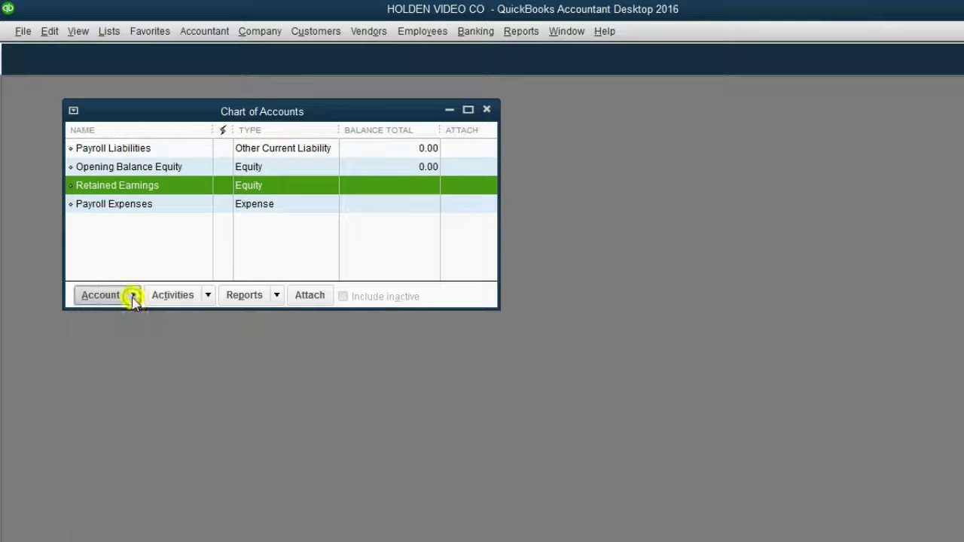
click(133, 296)
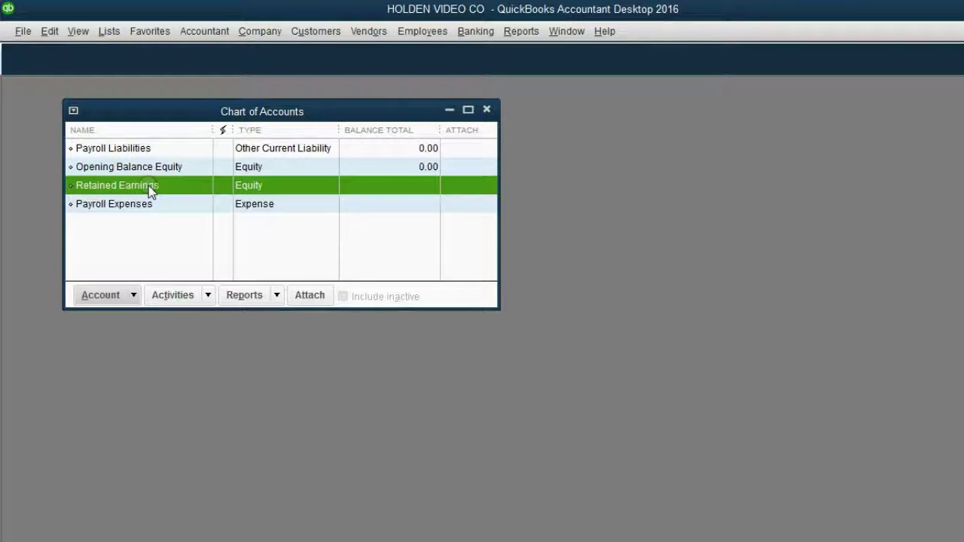
click(140, 281)
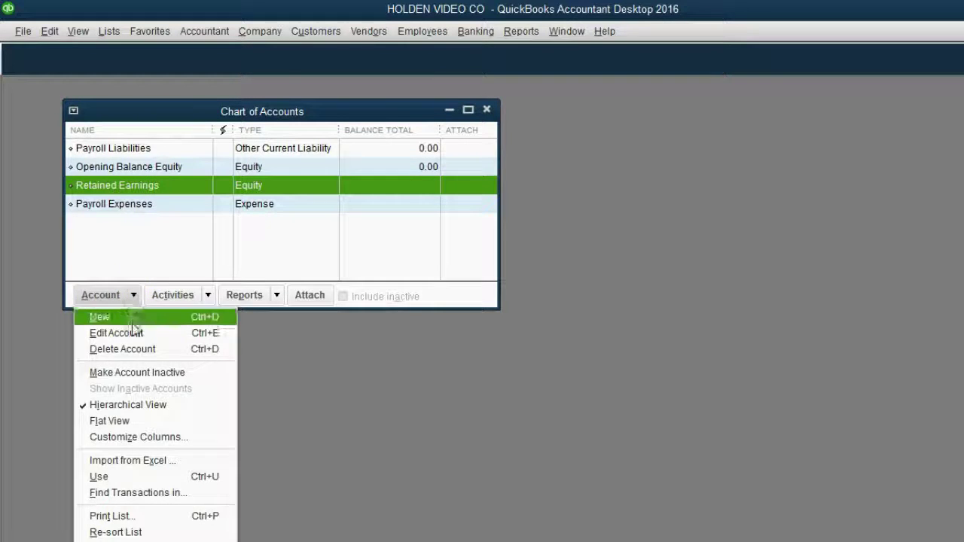
click(133, 349)
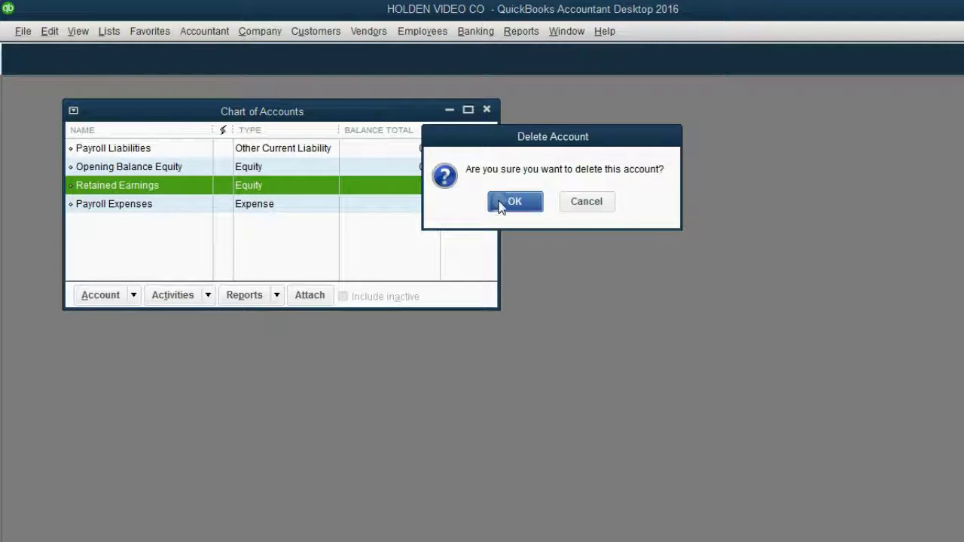
click(503, 204)
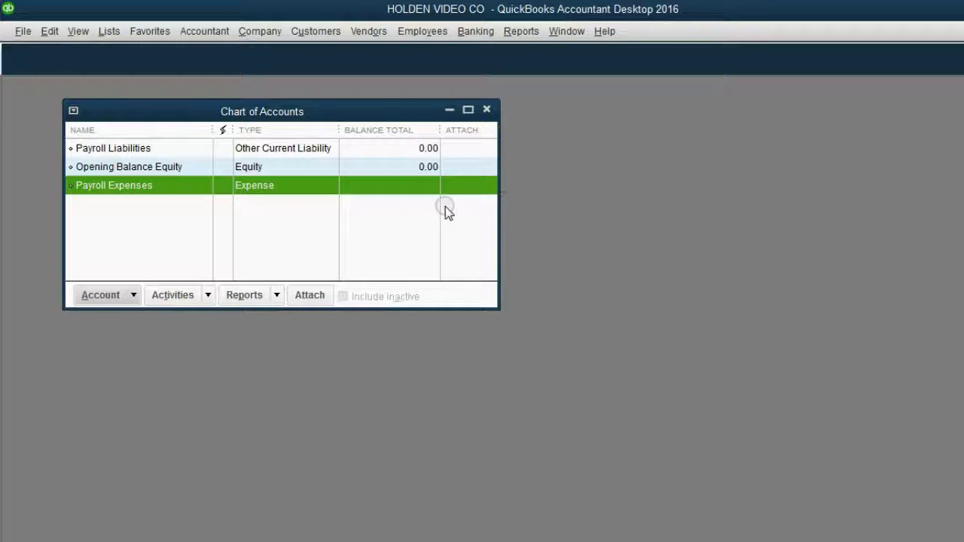
- Delete the Opening Balance Equity account
click(167, 166)
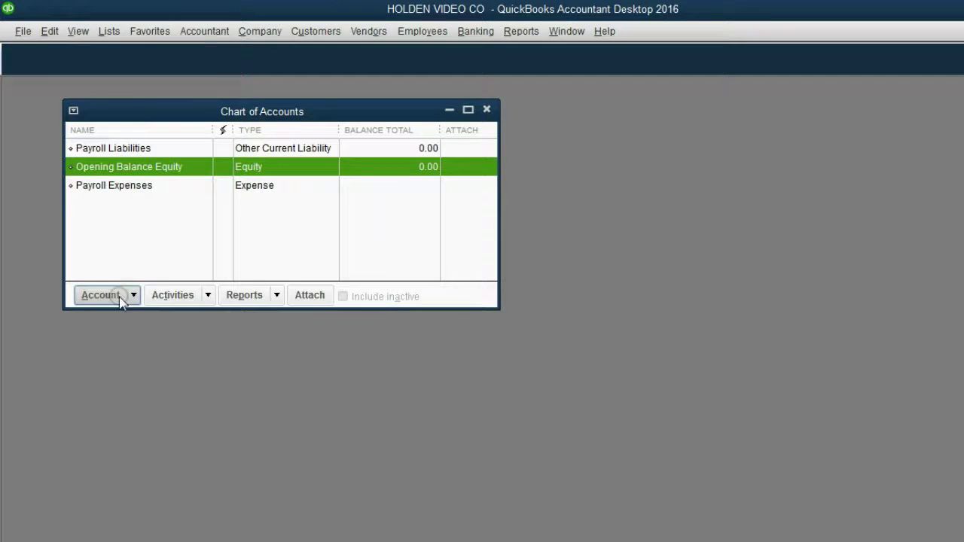
click(128, 299)
click(139, 351)
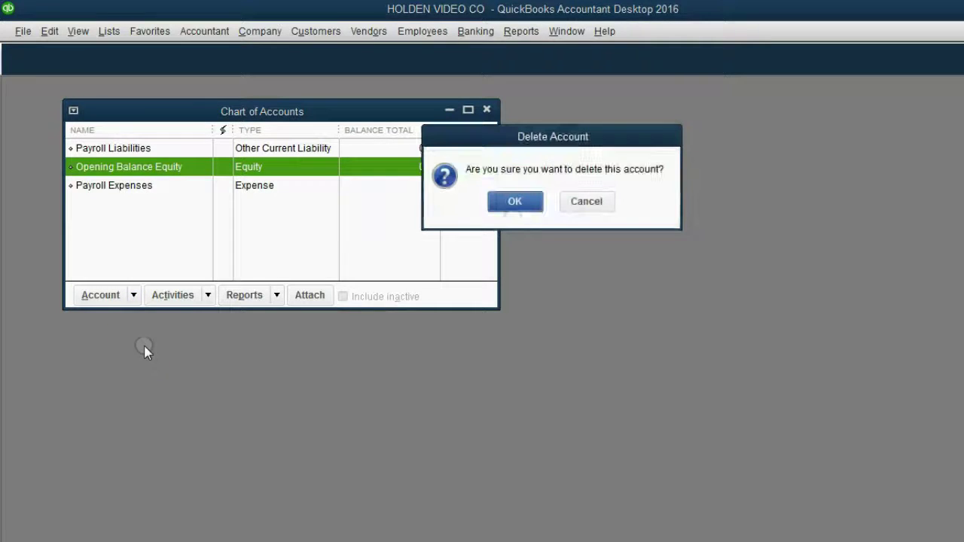
click(518, 206)
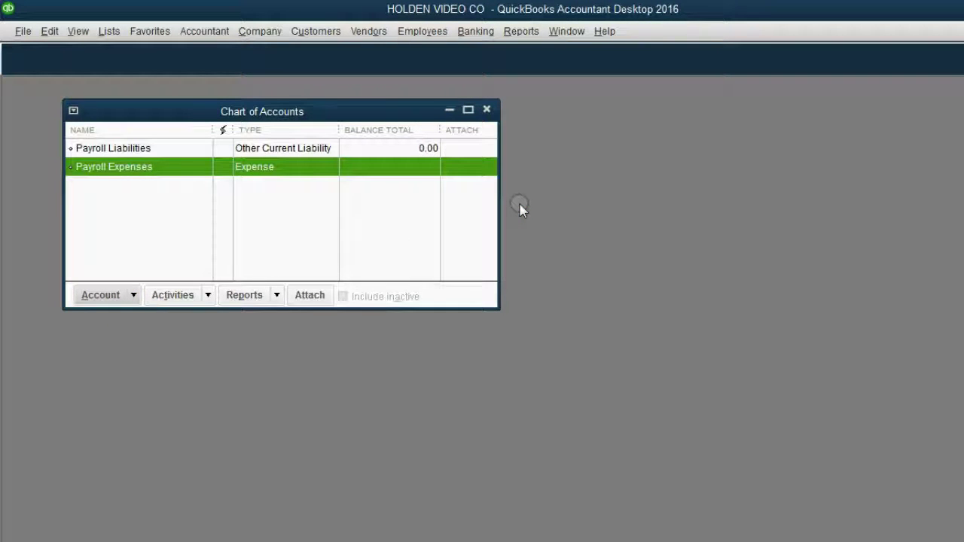
- Try deleting Payroll Expenses and dismiss the warning that it cannot be deleted
click(157, 166)
click(160, 148)
click(159, 167)
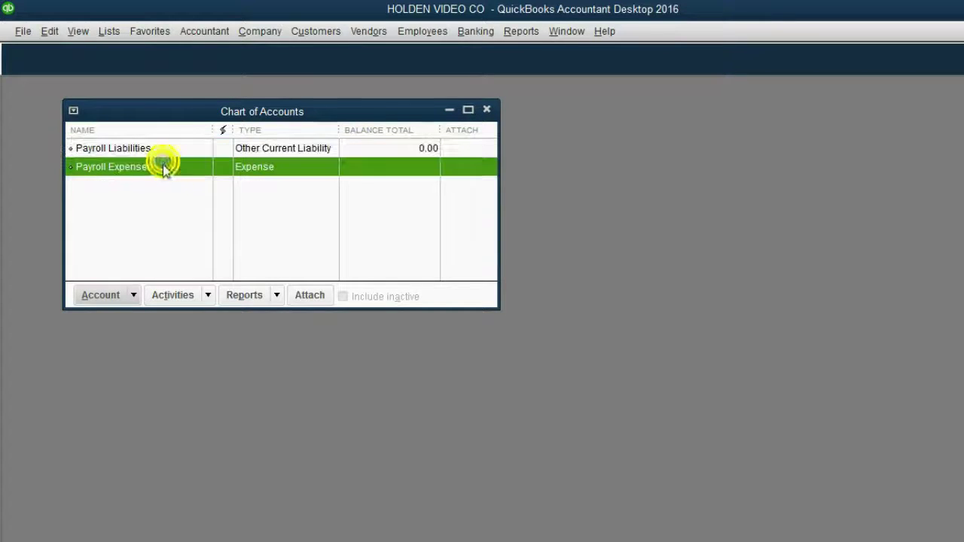
click(138, 295)
click(144, 347)
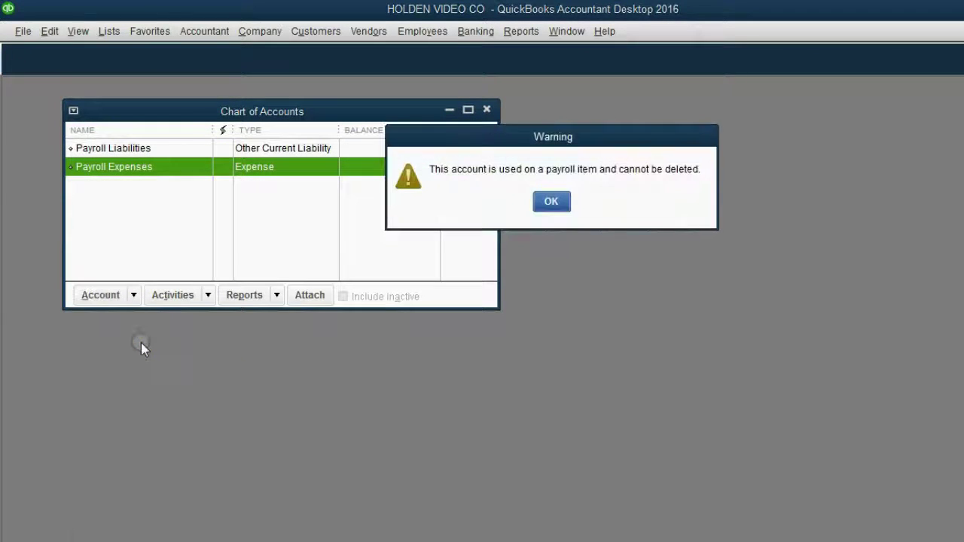
drag(505, 148, 441, 164)
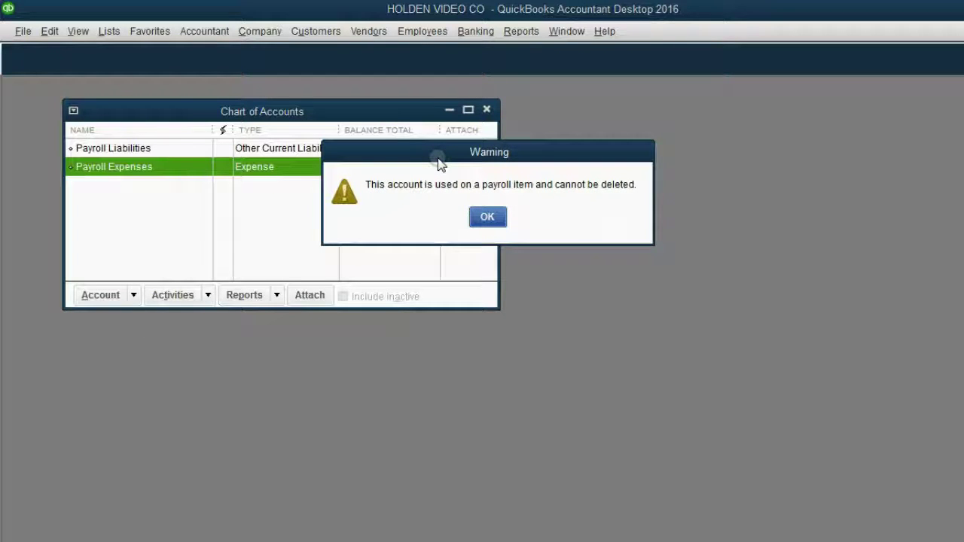
click(487, 217)
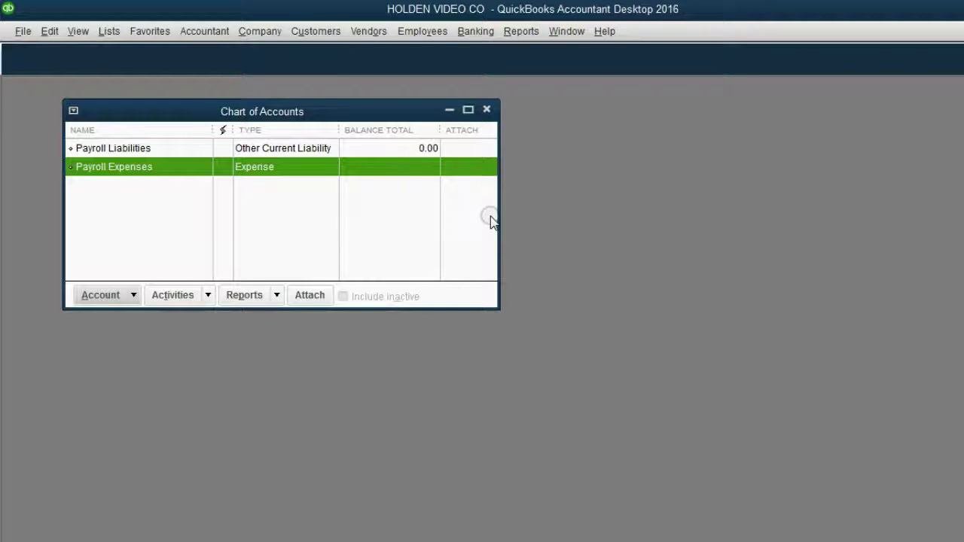
- Make the Payroll Expenses account inactive
click(180, 169)
click(134, 296)
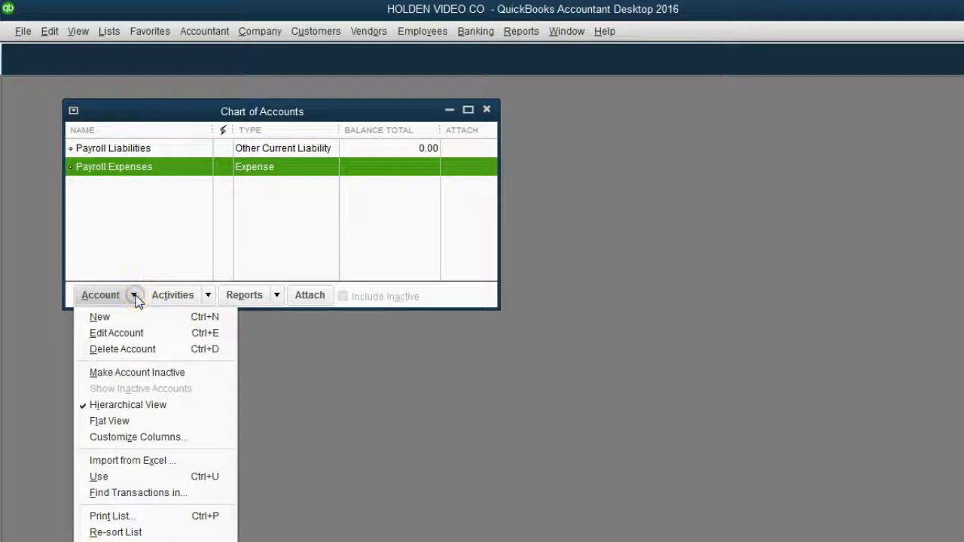
click(147, 373)
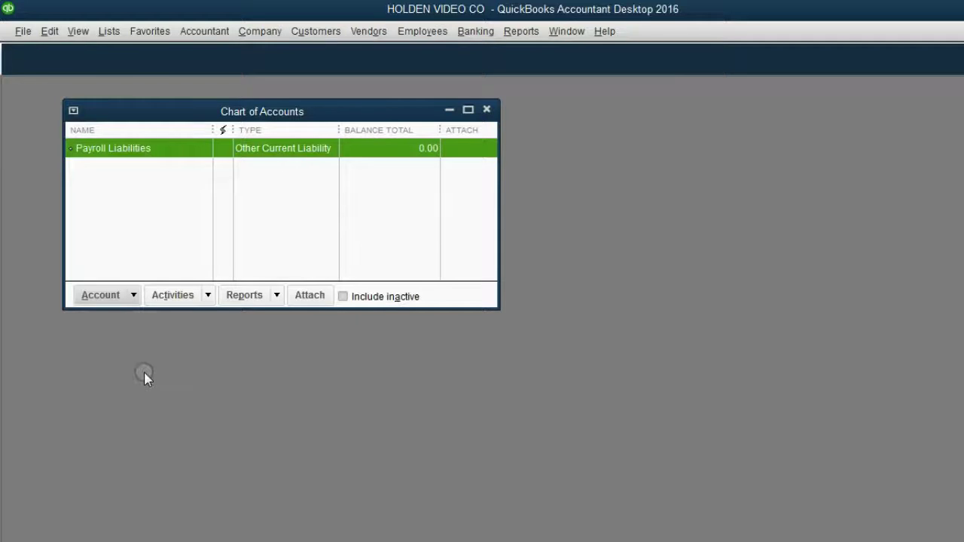
- Make Payroll Liabilities inactive, show inactive accounts, and reactivate Payroll Liabilities
click(167, 148)
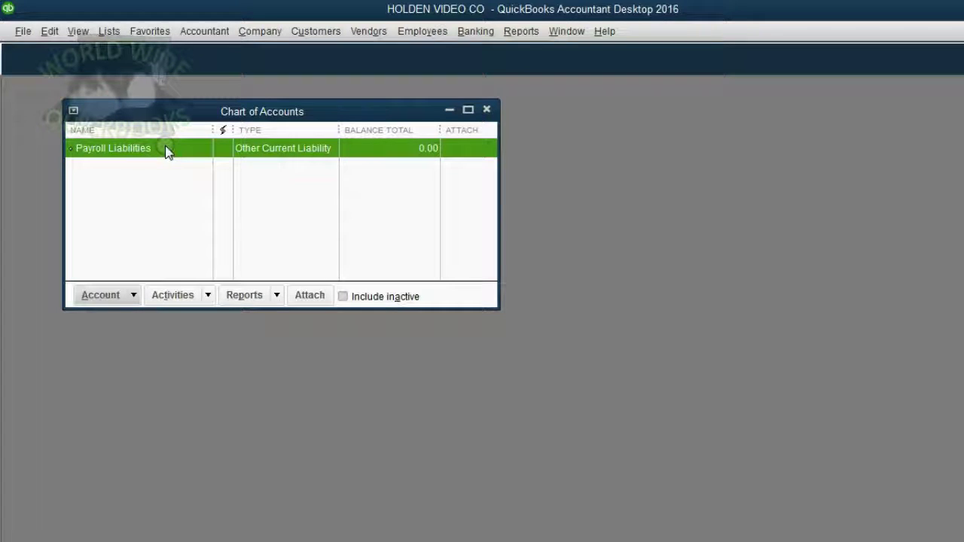
click(130, 301)
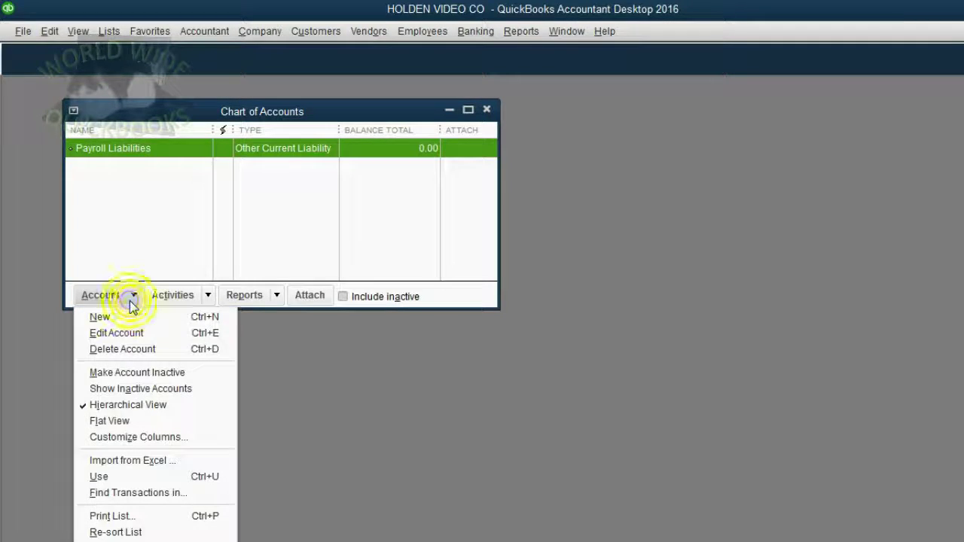
click(144, 369)
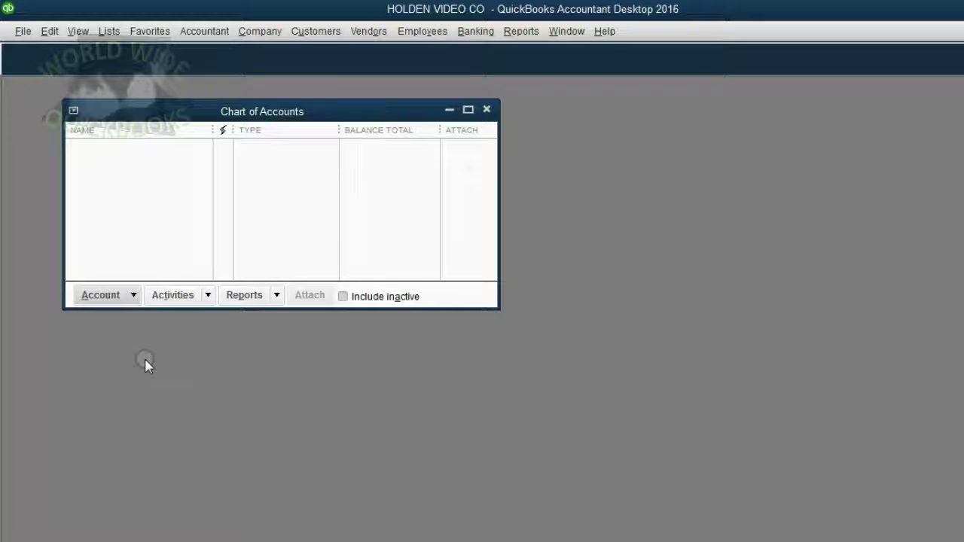
click(342, 296)
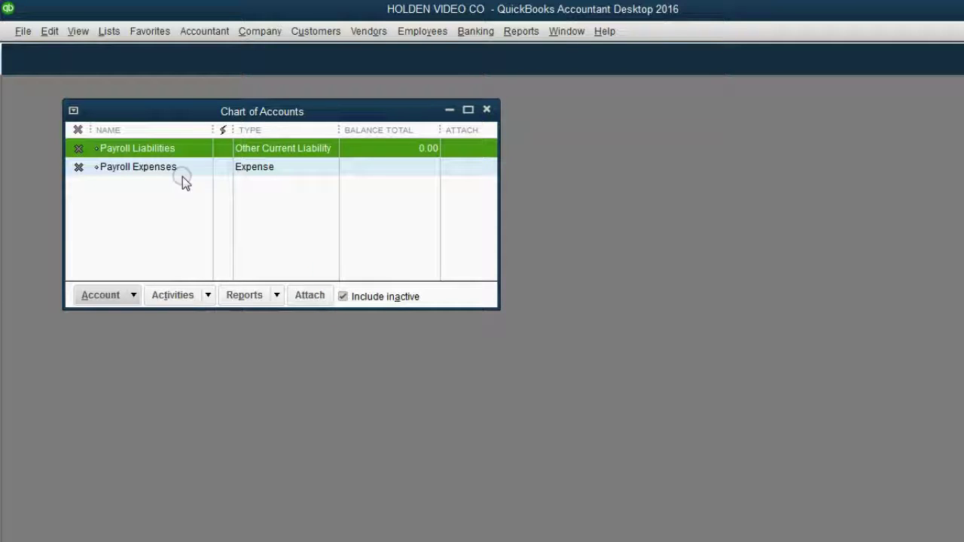
click(166, 162)
click(161, 164)
click(78, 148)
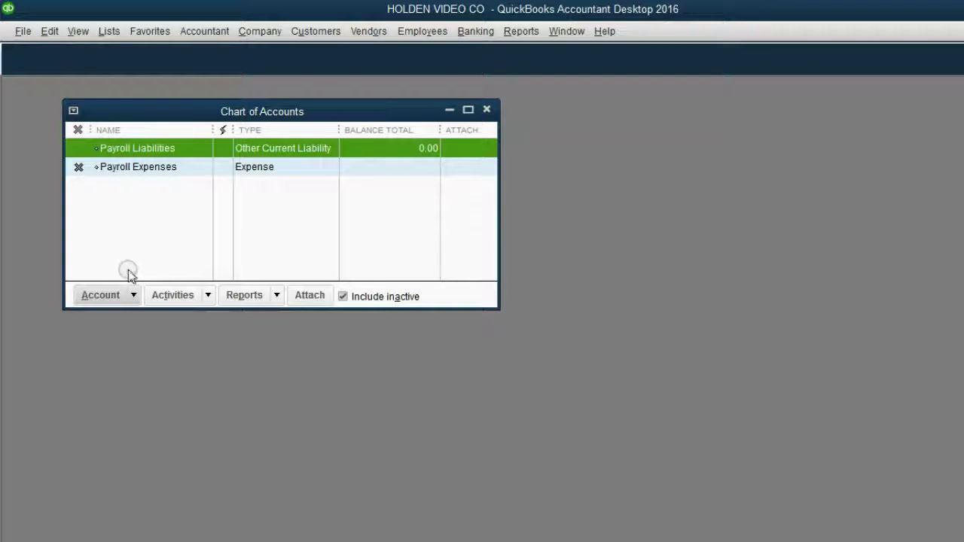
- Reactivate then re-inactivate Payroll Expenses, and make Payroll Liabilities inactive again
click(128, 173)
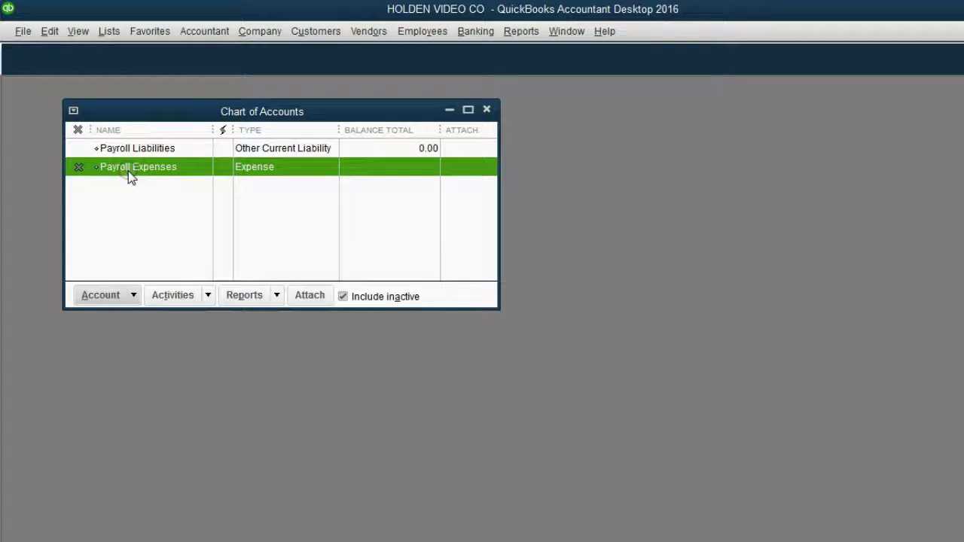
click(133, 299)
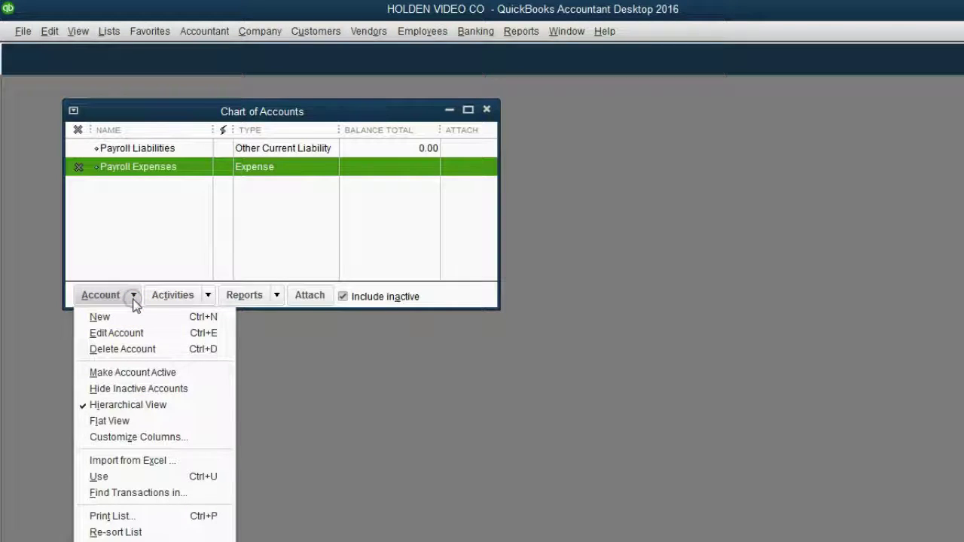
click(151, 373)
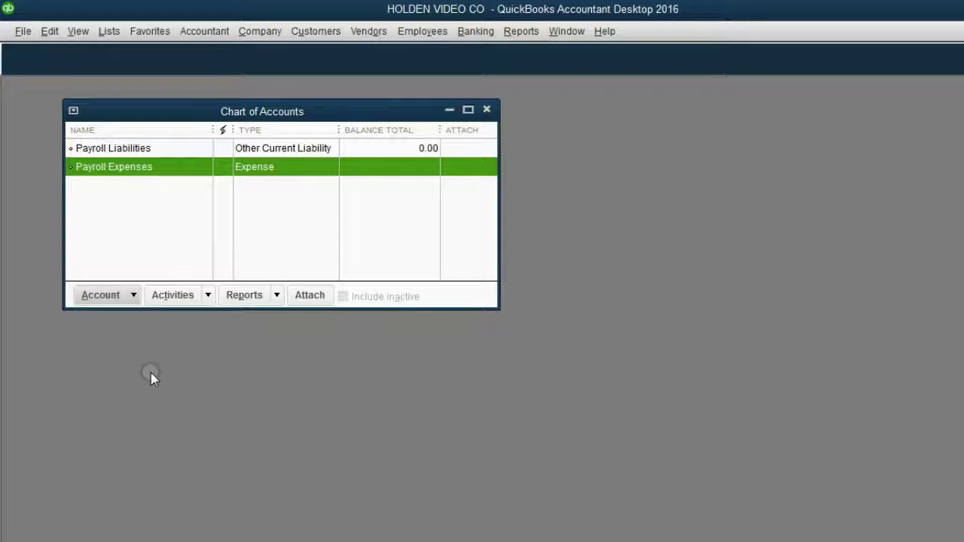
click(133, 296)
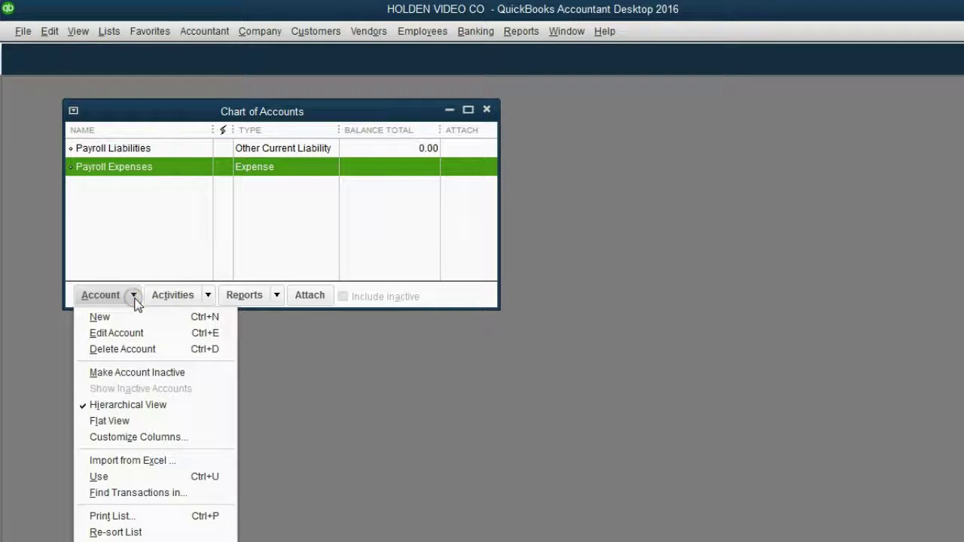
click(151, 372)
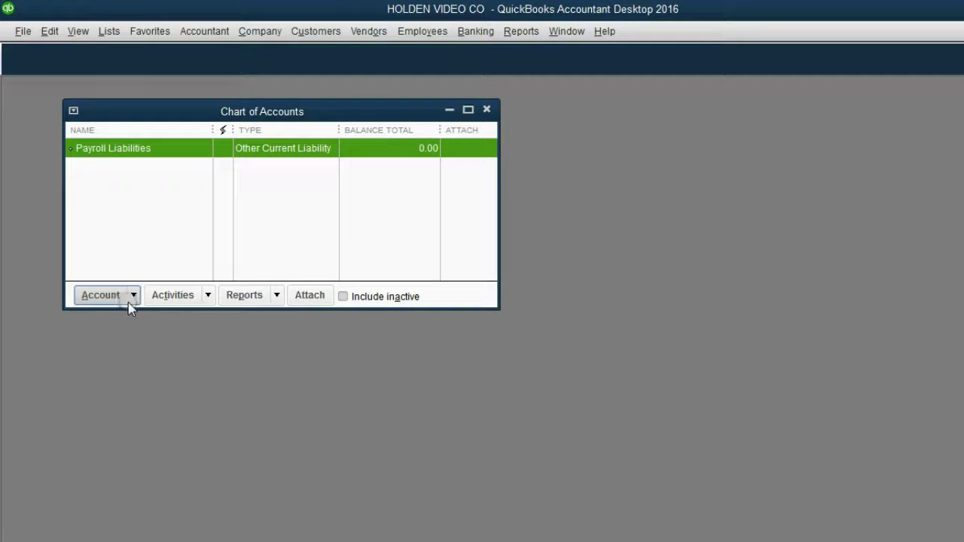
click(132, 301)
click(136, 369)
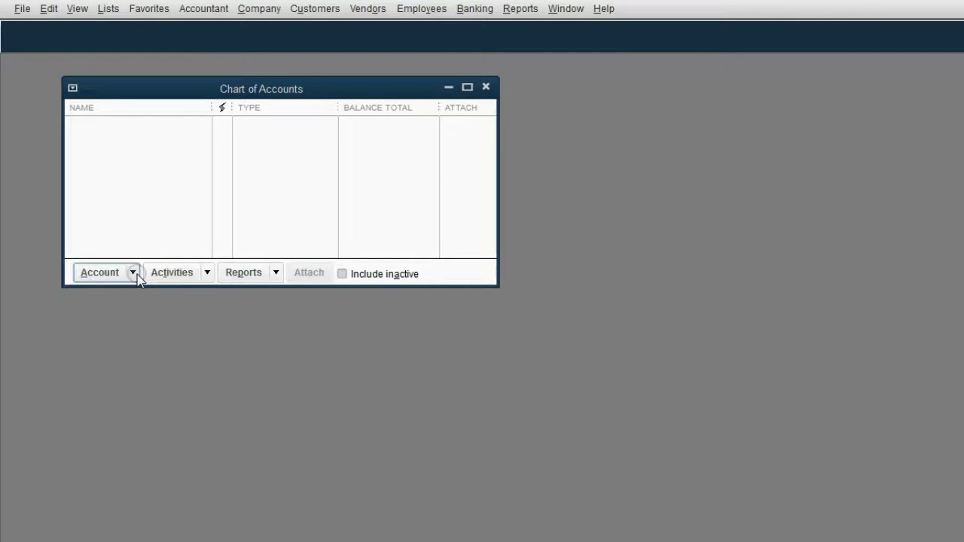
- Start a new account of type Bank and continue to its details form
click(132, 273)
click(132, 294)
drag(259, 110, 274, 133)
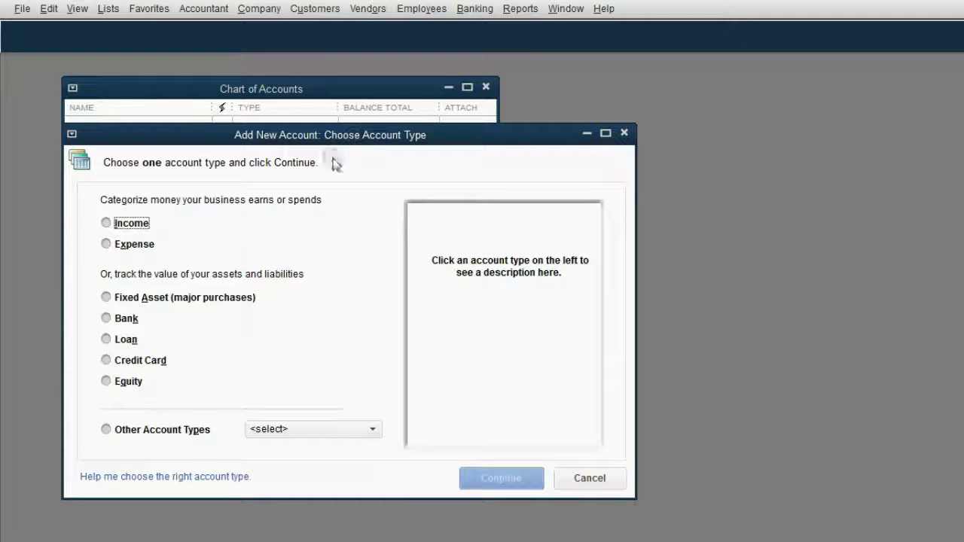
click(128, 319)
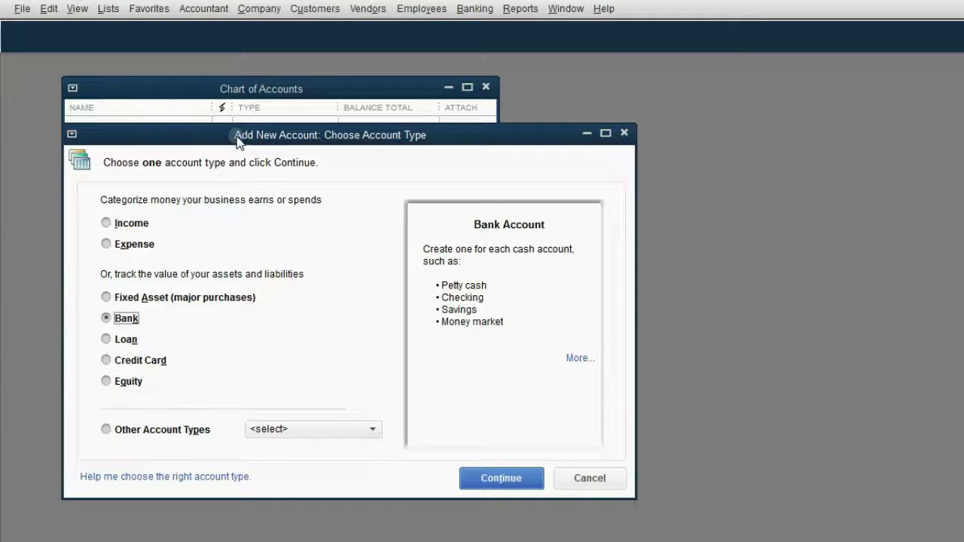
click(126, 340)
click(130, 320)
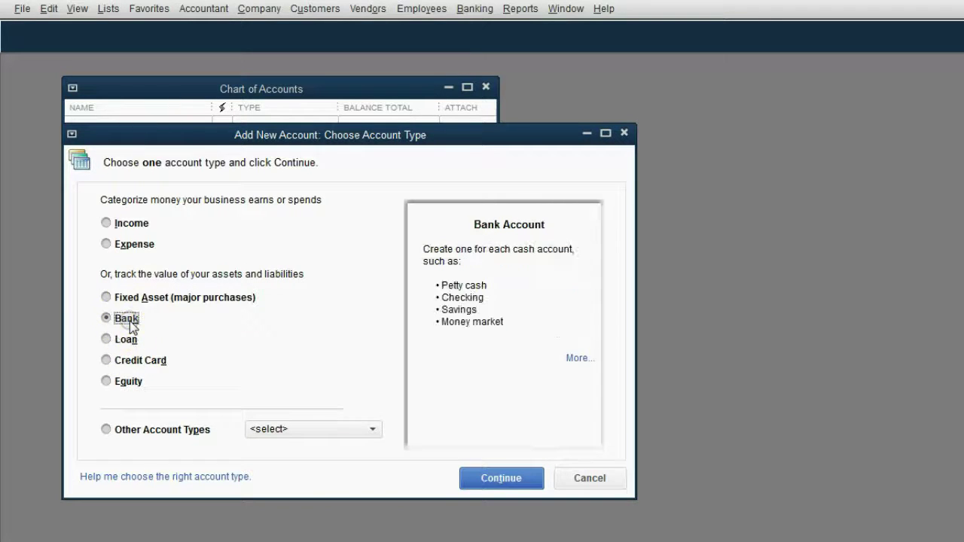
click(510, 479)
- Add and save a bank account named CHASE BANK, then check it in the list
mouse_move(385, 149)
mouse_down()
mouse_move(488, 112)
mouse_move(504, 90)
mouse_move(539, 82)
mouse_up()
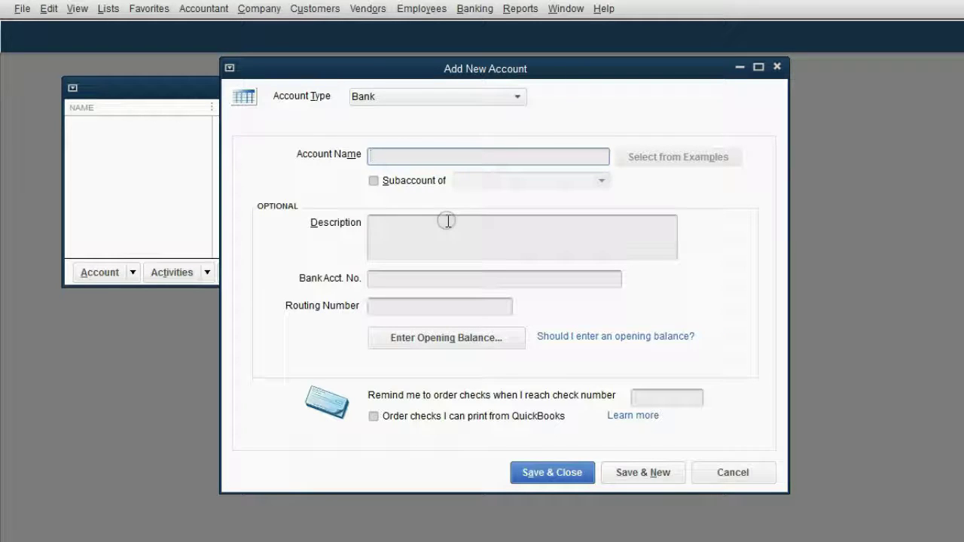
text(CHYASE)
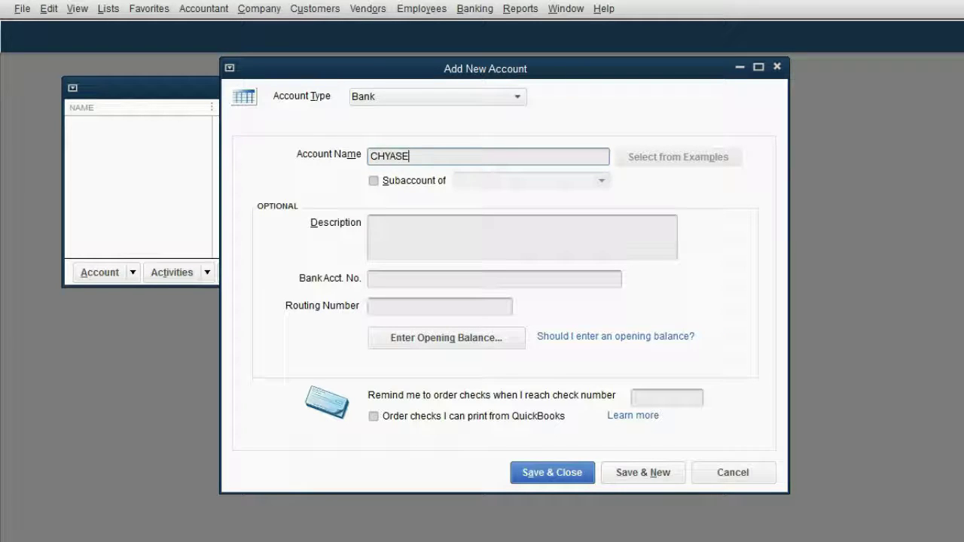
key(BackSpace)
key(BackSpace)
key(BackSpace)
click(629, 473)
click(157, 132)
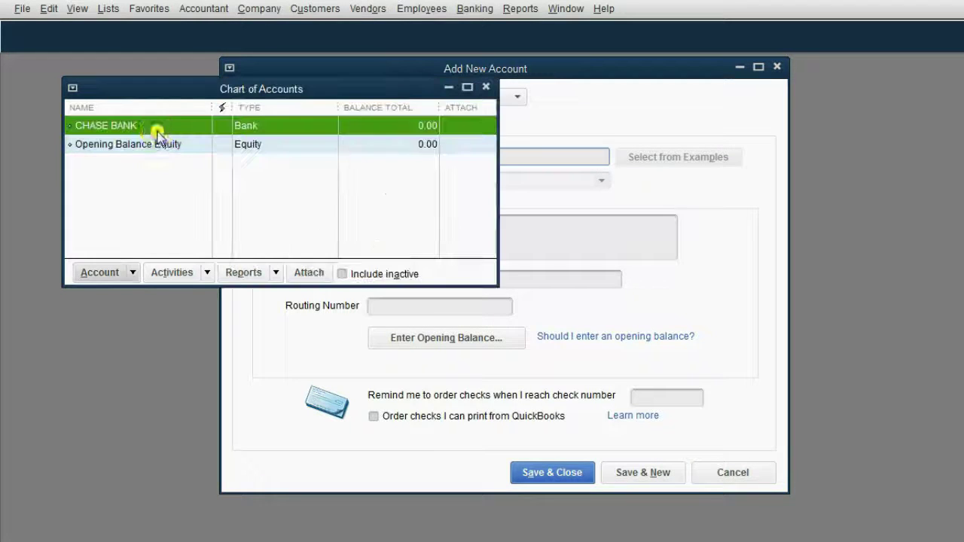
- Name the next bank account T & M and save it, opening a fresh form
click(565, 91)
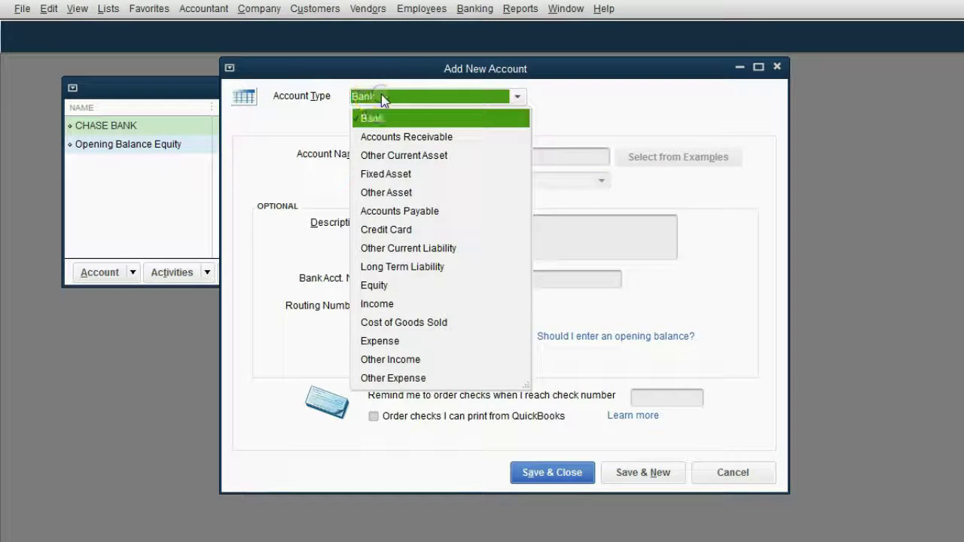
click(375, 156)
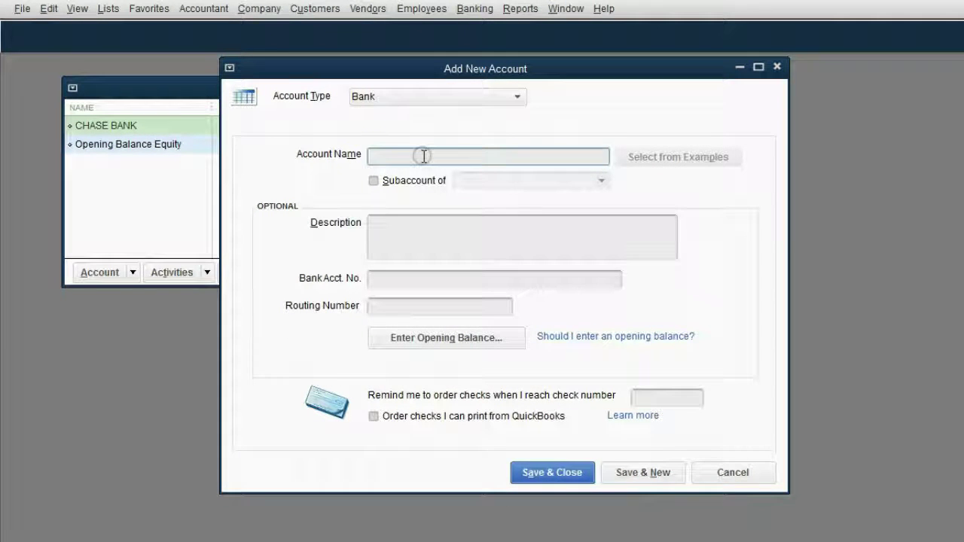
text(T & M)
click(627, 481)
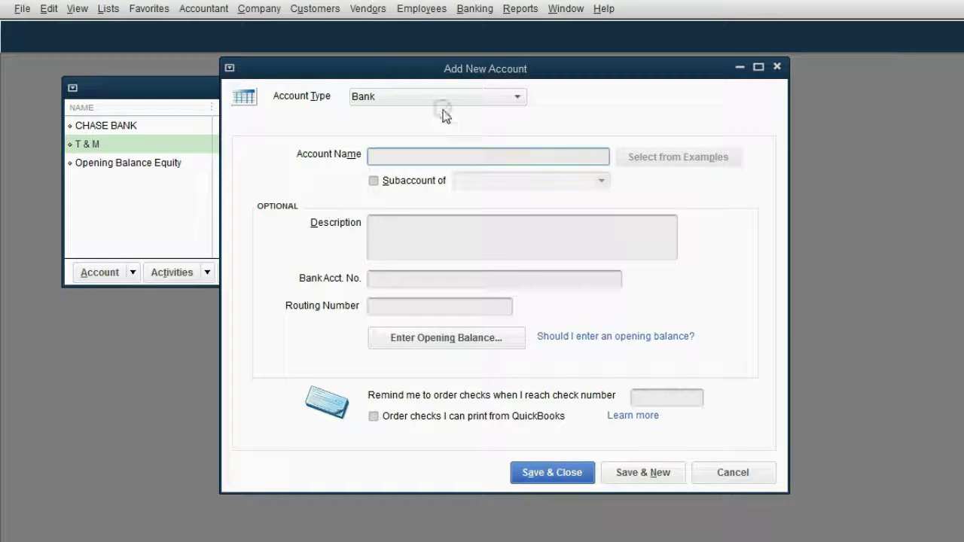
- Add CAPITAL 1 as a Credit Card account
click(443, 98)
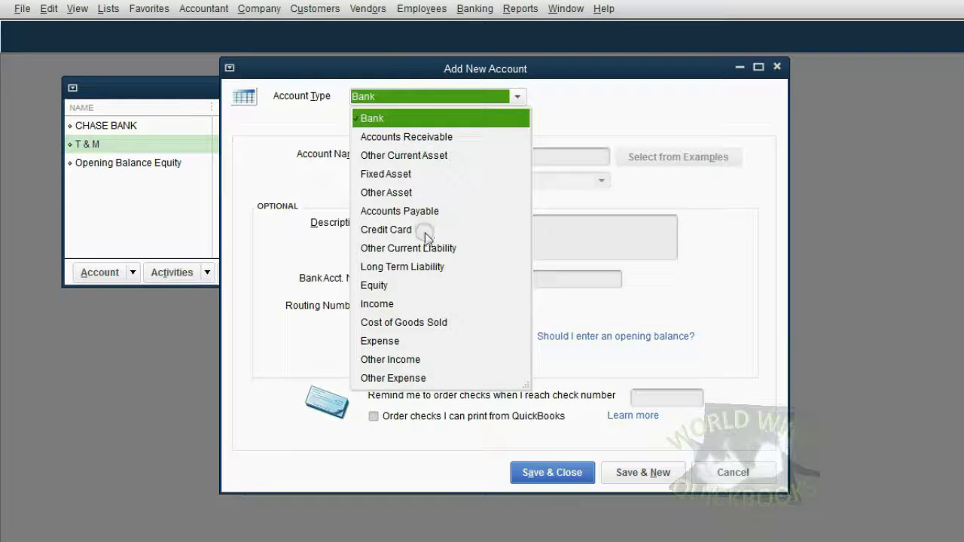
click(424, 229)
click(444, 157)
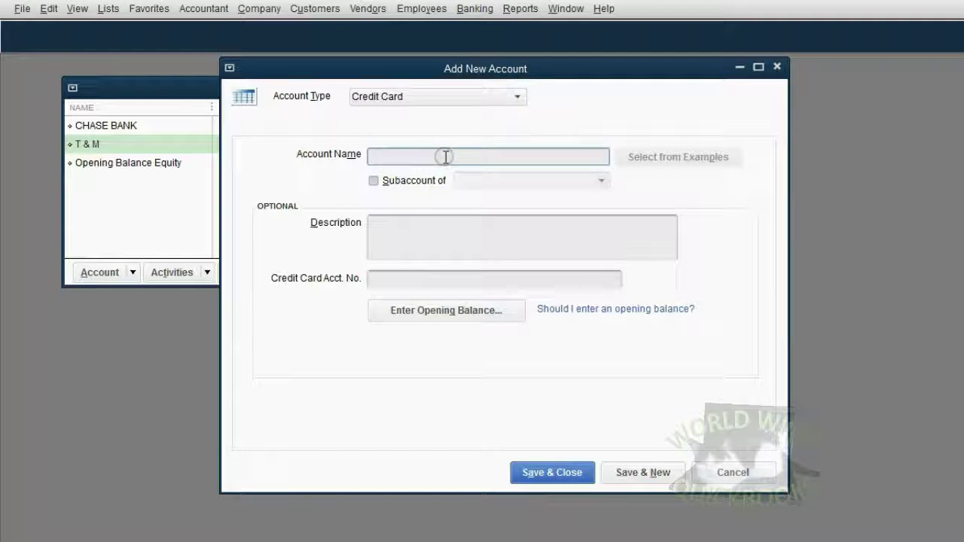
text(CAPITAL 1)
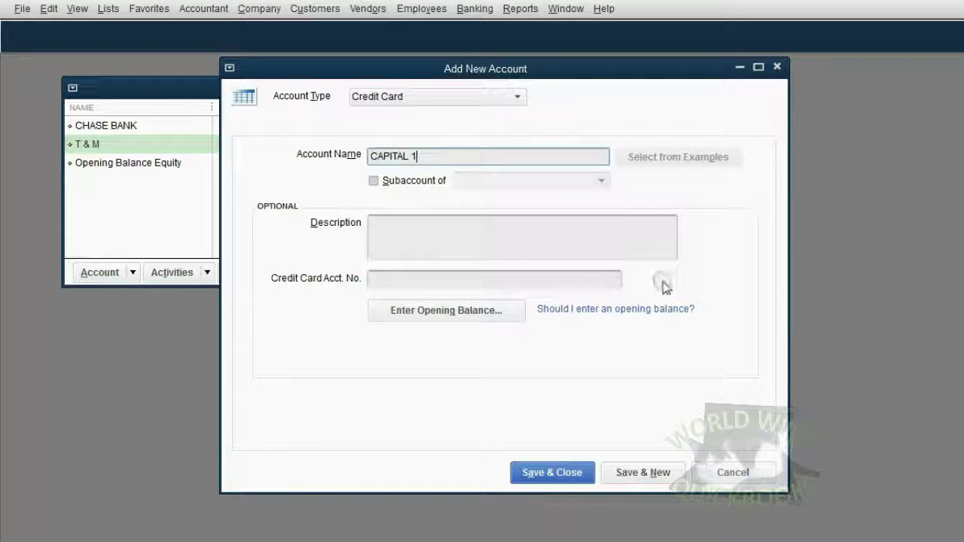
click(643, 471)
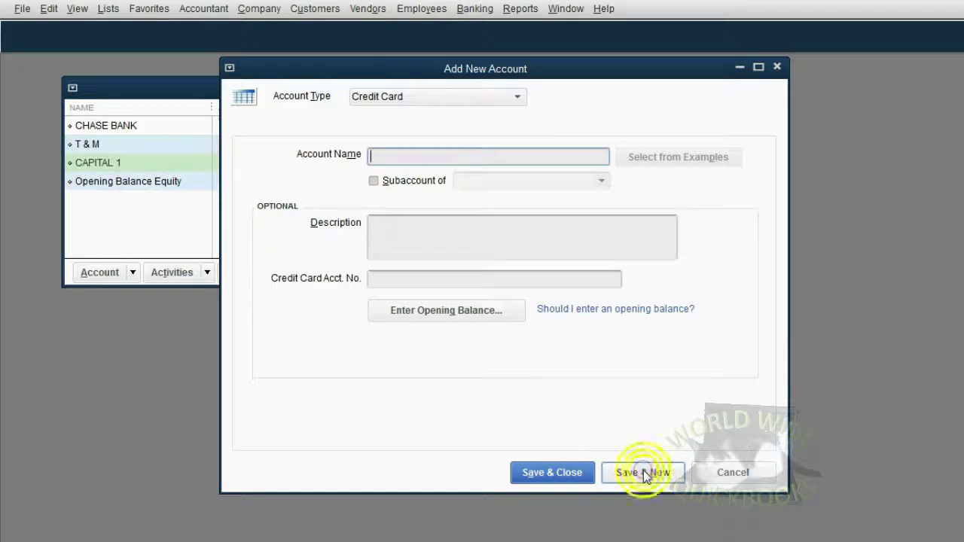
- Add CHASE FREEDOM as a second Credit Card account
click(409, 97)
click(411, 153)
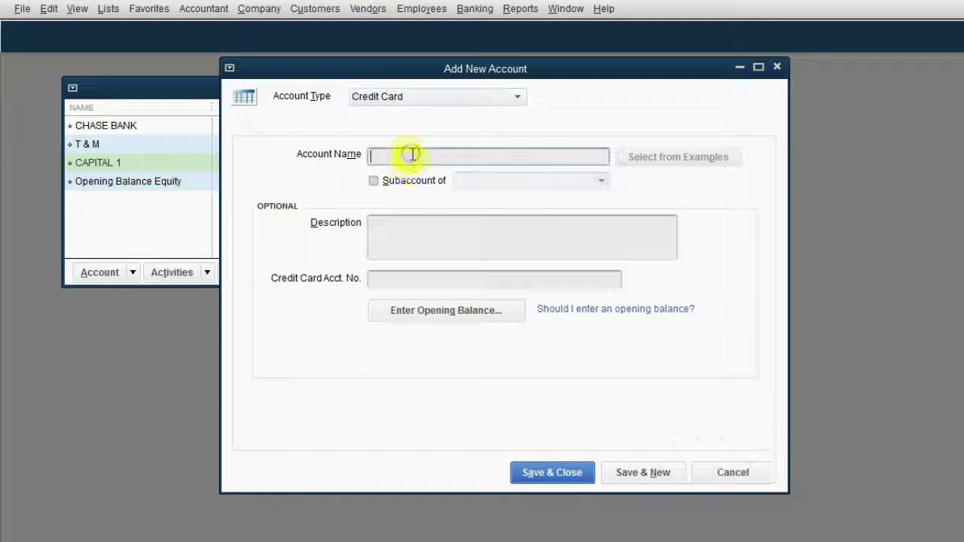
text(CHAS)
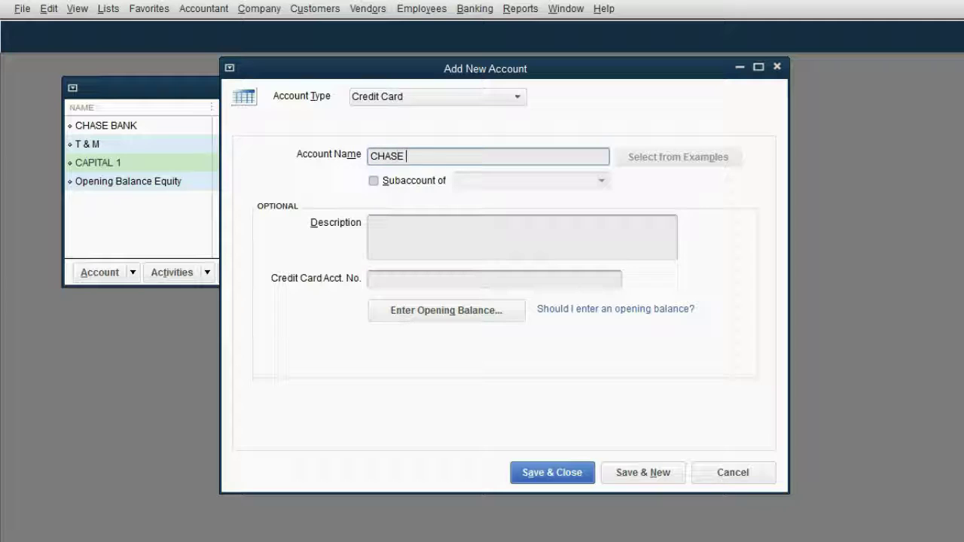
text(EDOM)
click(652, 471)
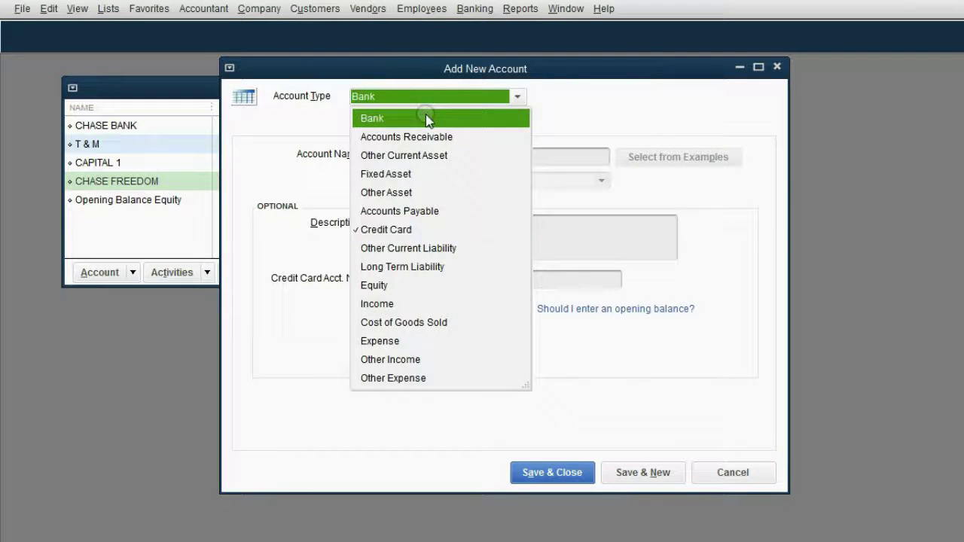
- Add PAYPAL as a Bank account
click(425, 118)
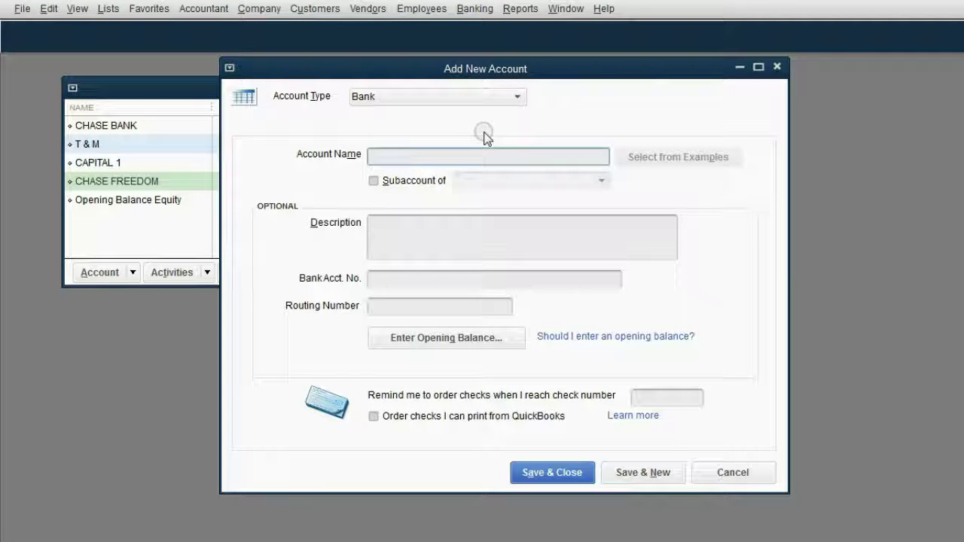
text(PAYPAL)
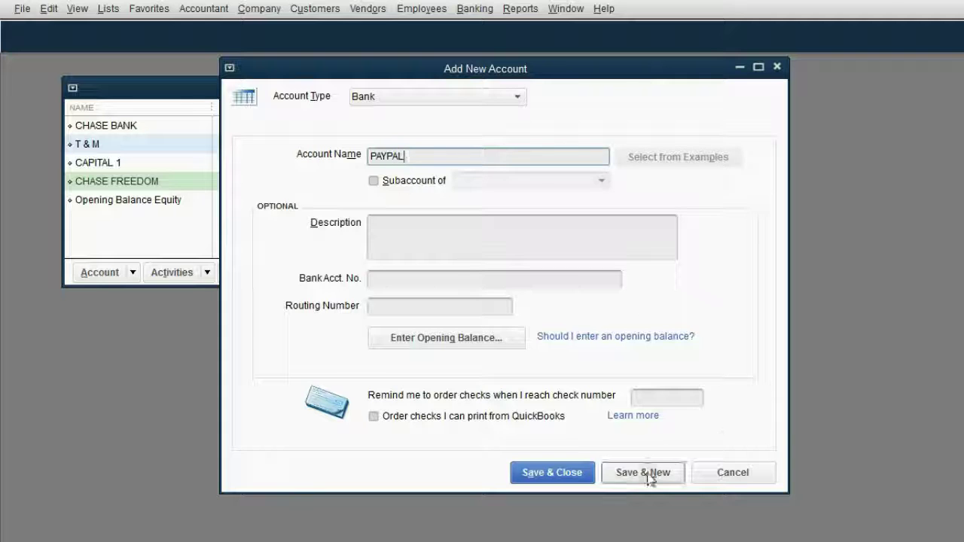
click(647, 472)
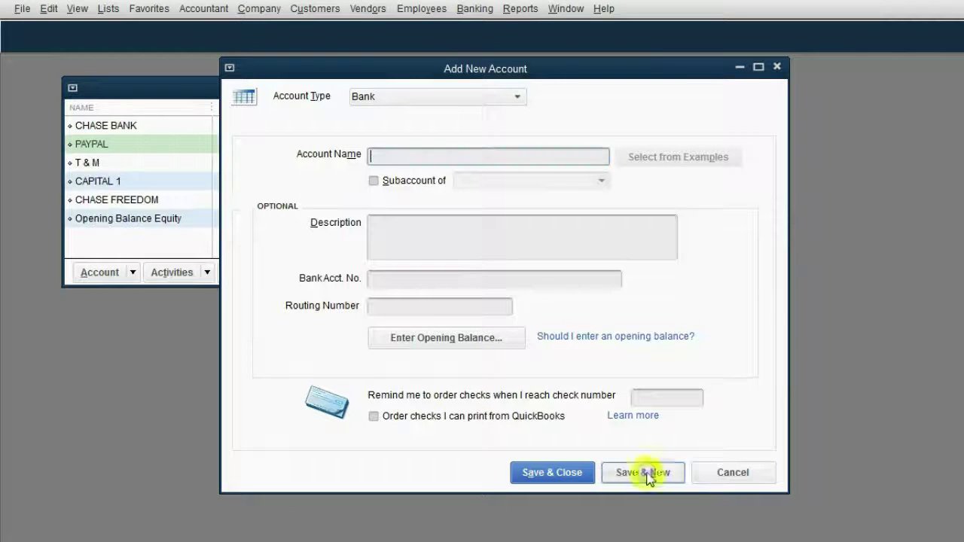
- Name the next Bank account PETTY CASH / WALLET, correcting the CASH typo
click(464, 156)
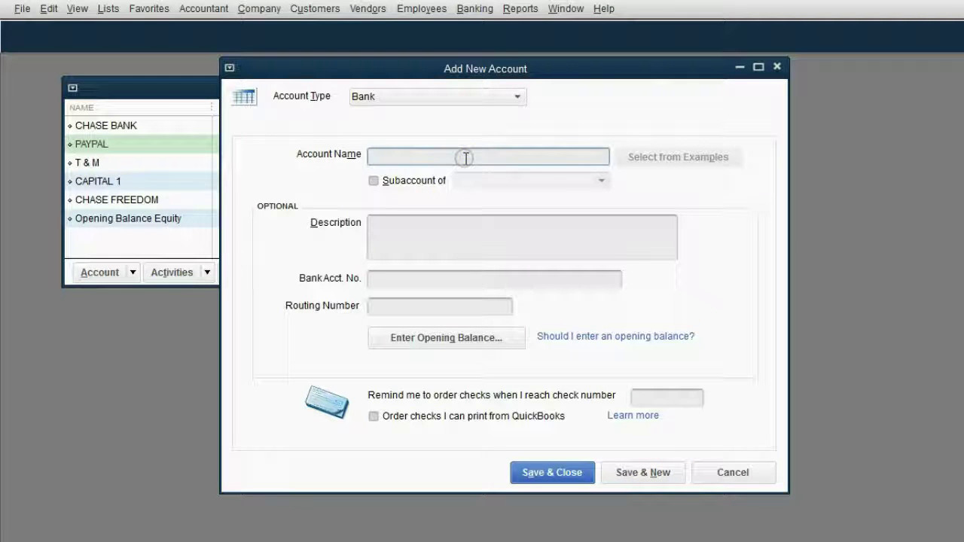
text(PETTY C)
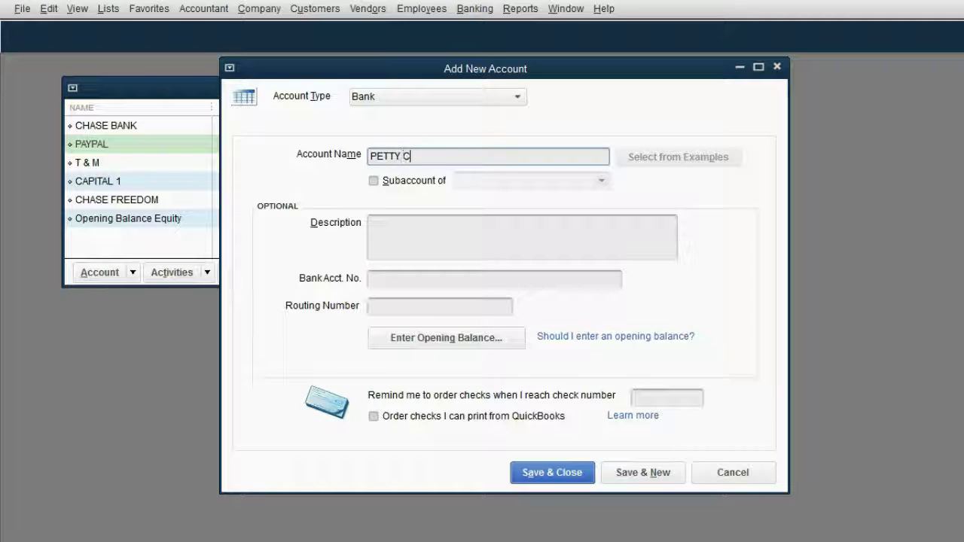
text(AHSWALLET)
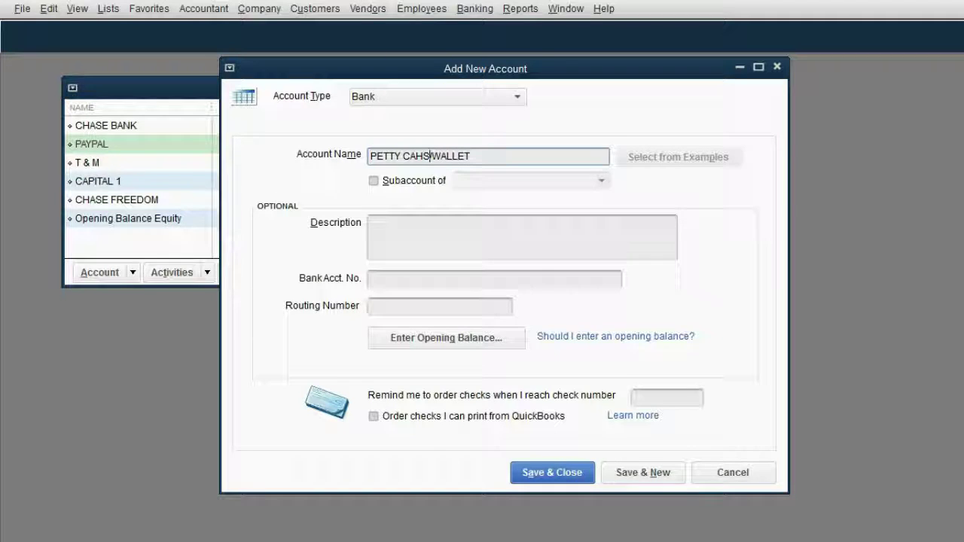
key(BackSpace)
key(BackSpace)
text(S)
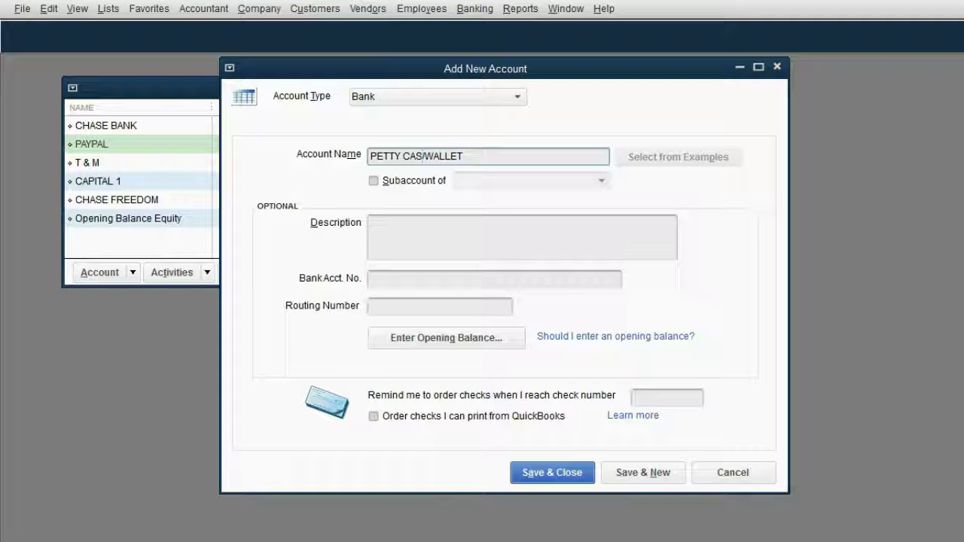
text(H)
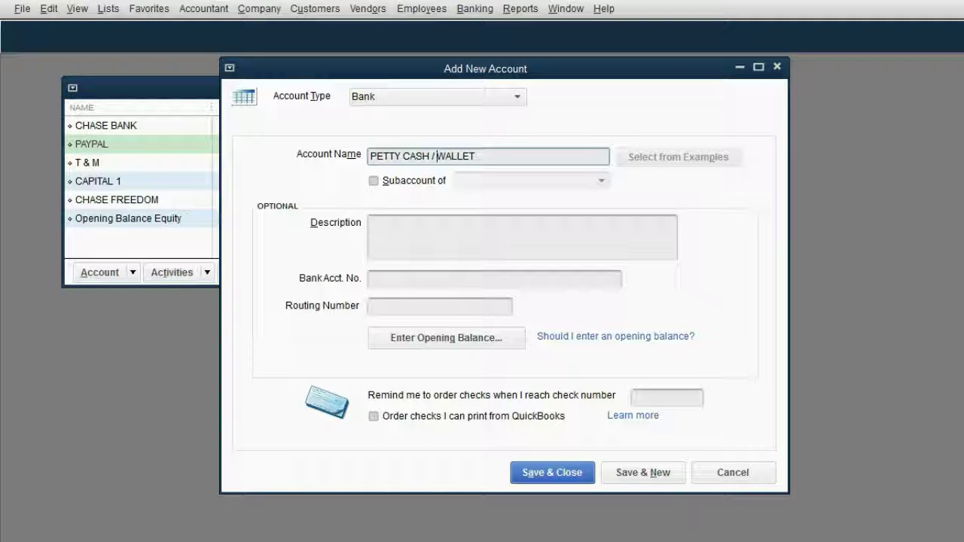
- Save PETTY CASH / WALLET, decline bank feed setup, and enlarge the Chart of Accounts window
click(539, 473)
click(539, 473)
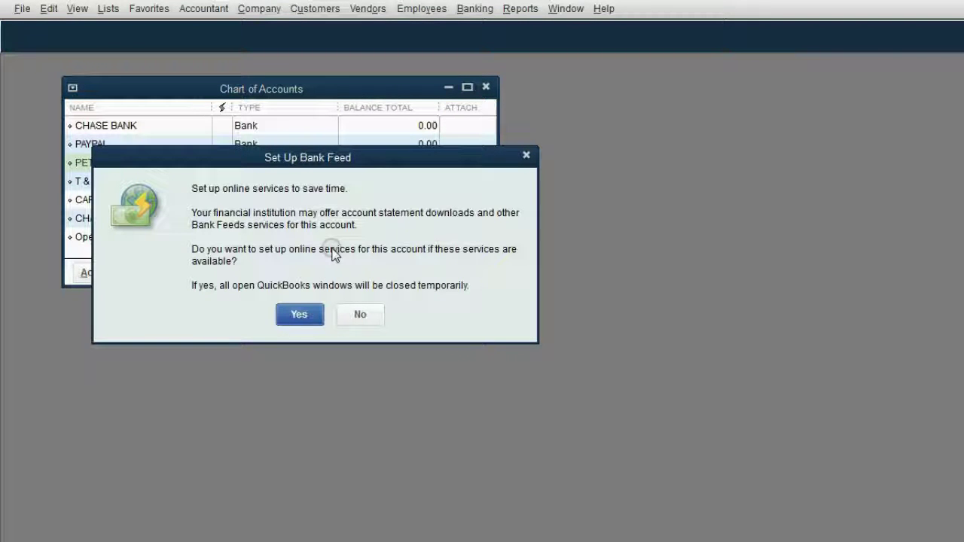
click(360, 314)
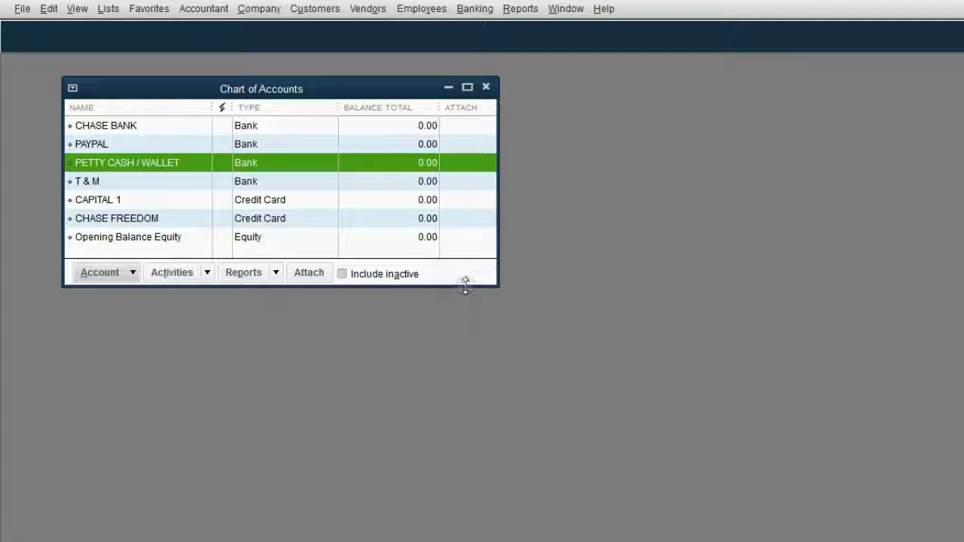
drag(463, 287, 458, 356)
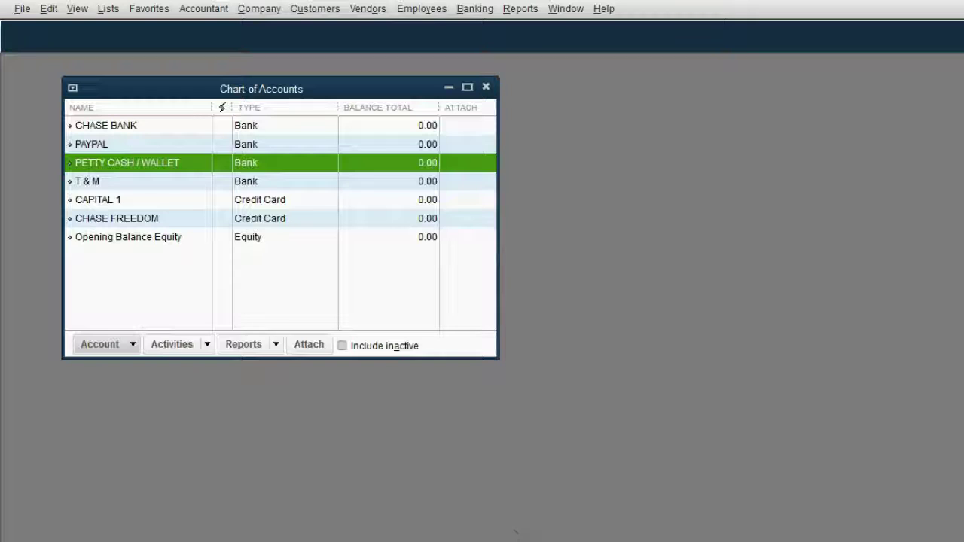